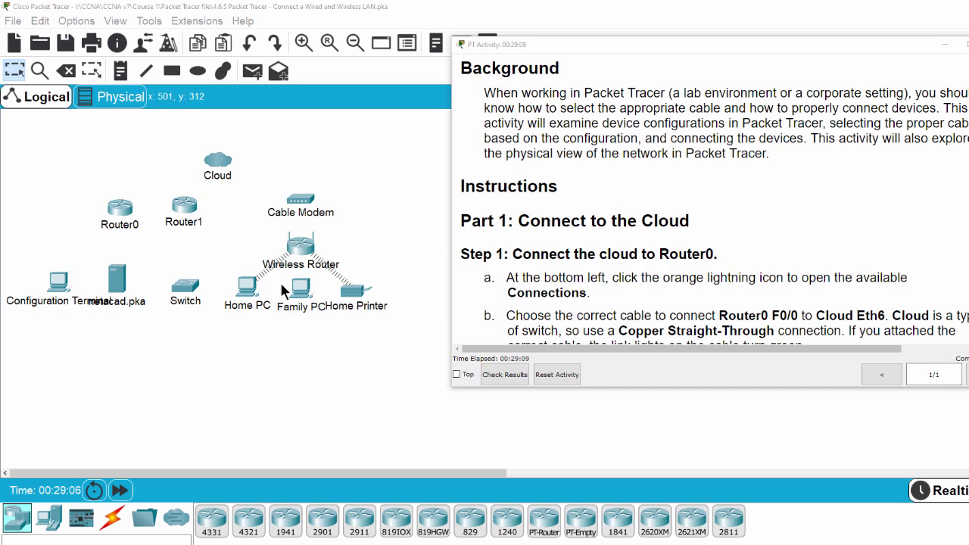
# Step: Examine the activity's addressing table, including its Connects To column, and the Part 1 instructions for connecting to the cloud
pyautogui.scroll(1, 651, 254)
pyautogui.scroll(8, 651, 254)
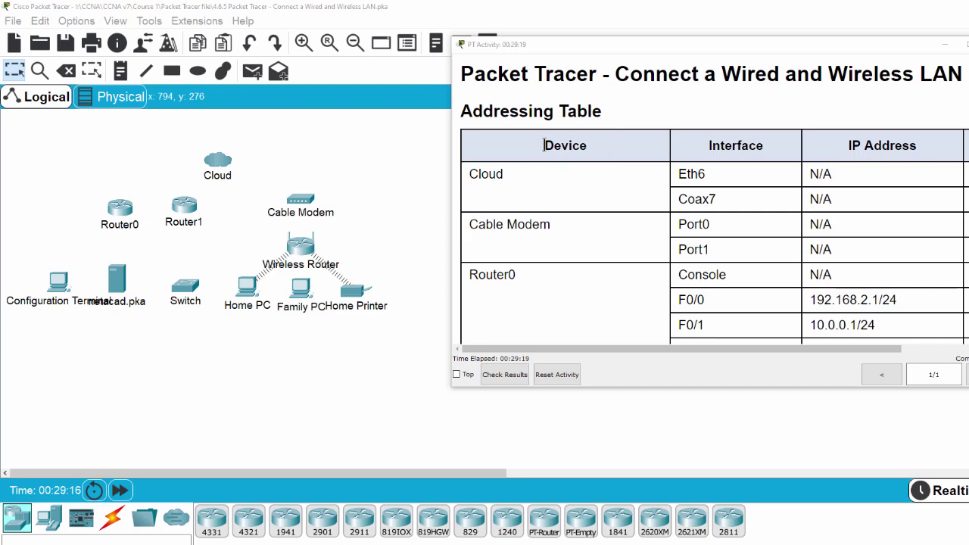
pyautogui.scroll(-3, 545, 155)
pyautogui.scroll(-4, 542, 248)
pyautogui.scroll(8, 549, 257)
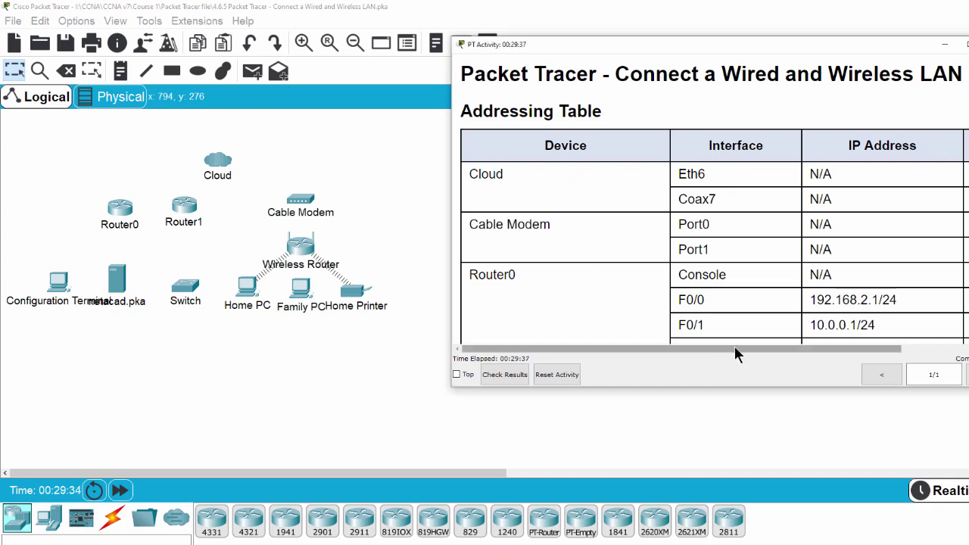
pyautogui.moveTo(725, 346); pyautogui.dragTo(872, 349)
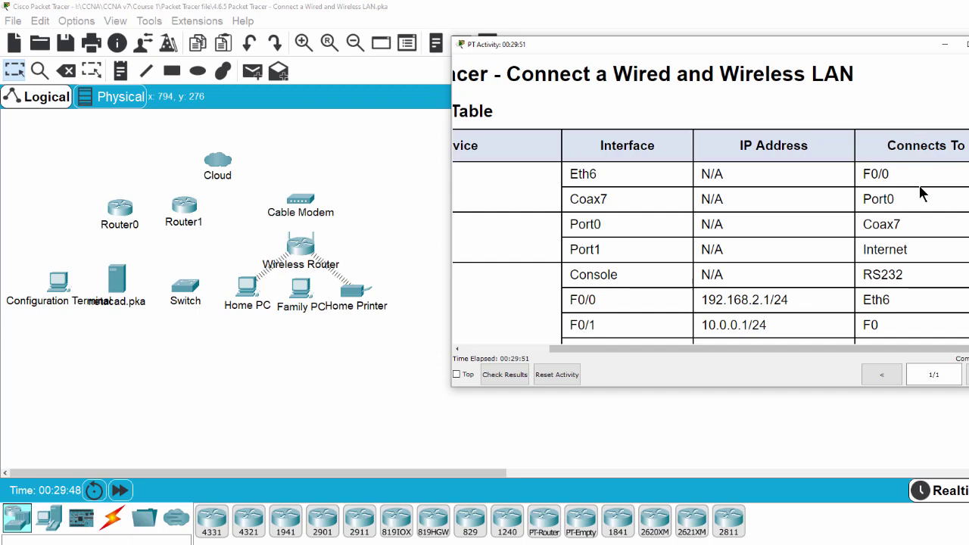
pyautogui.scroll(-8, 901, 316)
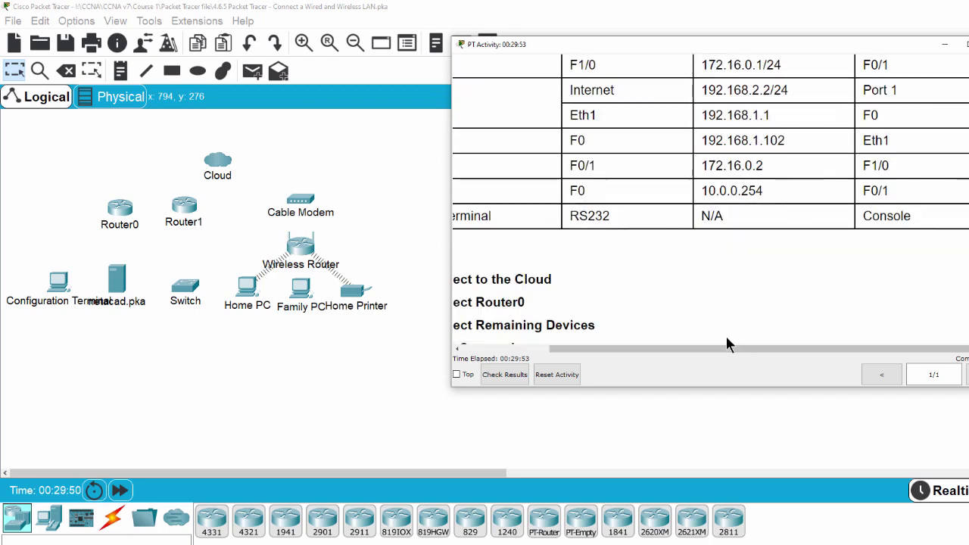
pyautogui.moveTo(737, 351); pyautogui.dragTo(649, 351)
pyautogui.scroll(-8, 697, 288)
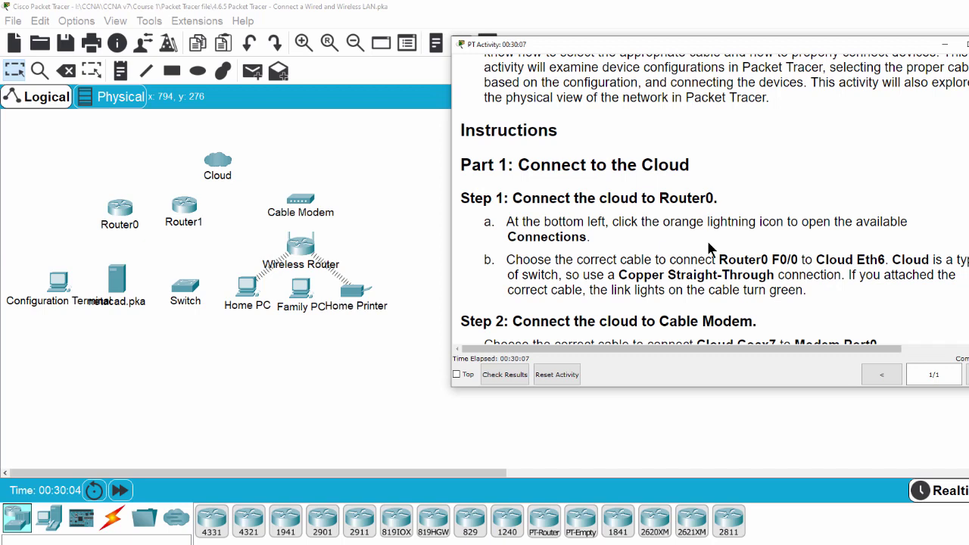
# Step: Connect Router0 FastEthernet0/0 to Cloud Ethernet6 with a copper straight-through cable
pyautogui.click(112, 520)
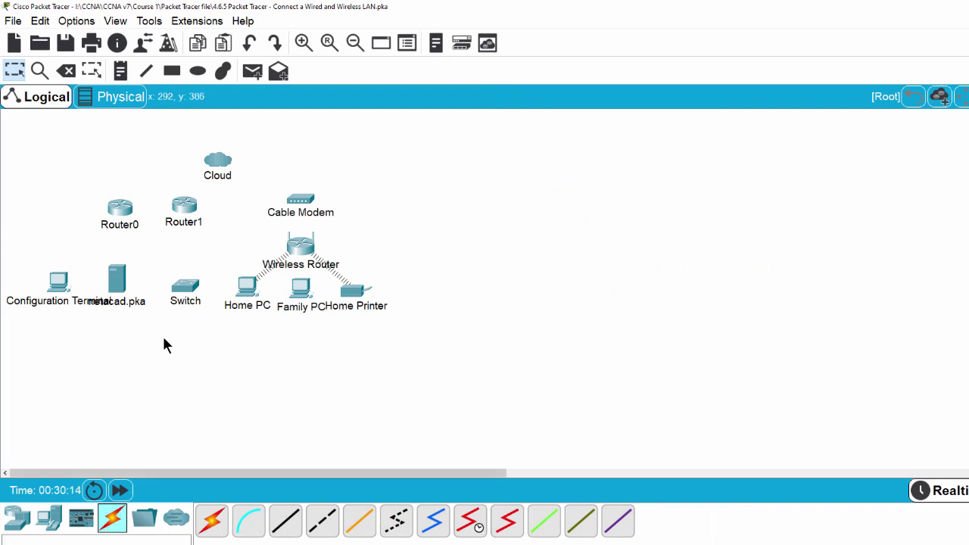
pyautogui.hotkey('alt', 'Tab')
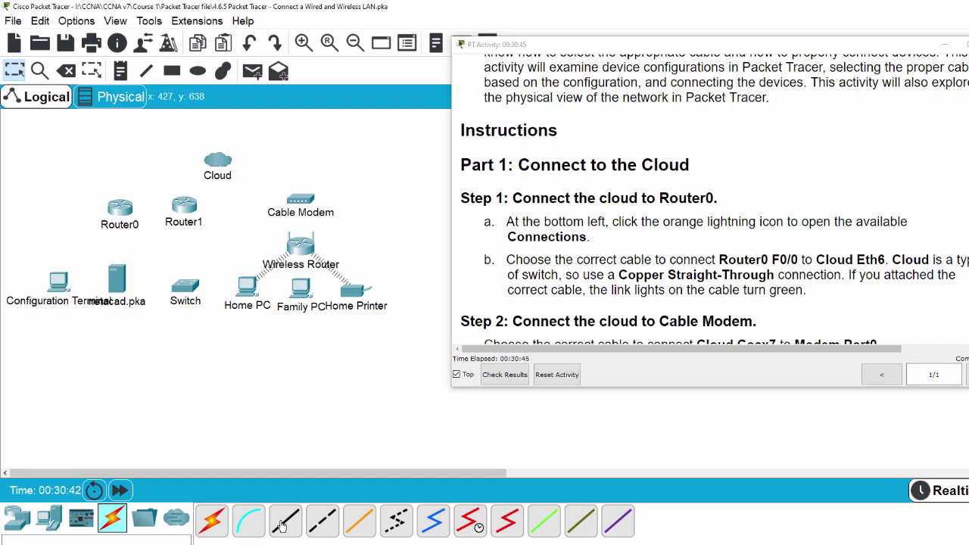
pyautogui.click(283, 522)
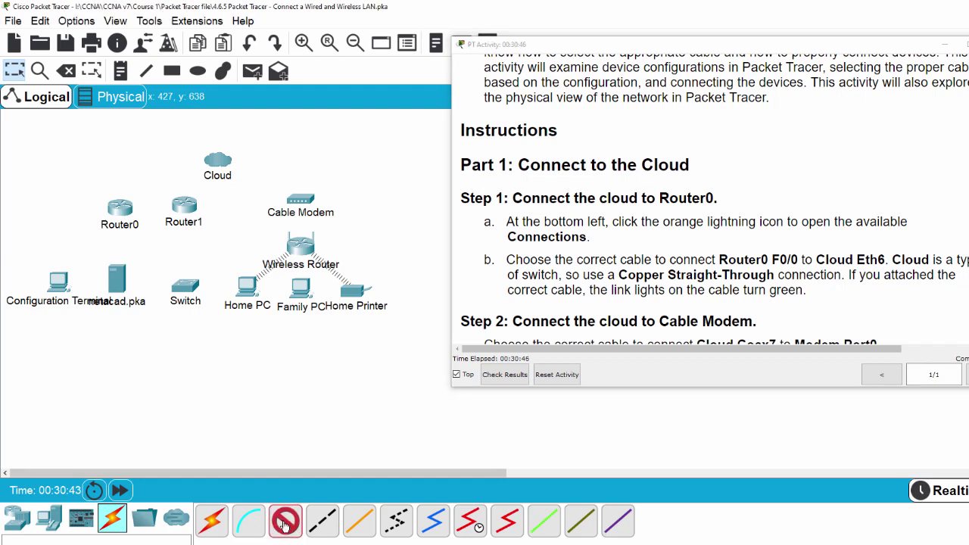
pyautogui.click(126, 213)
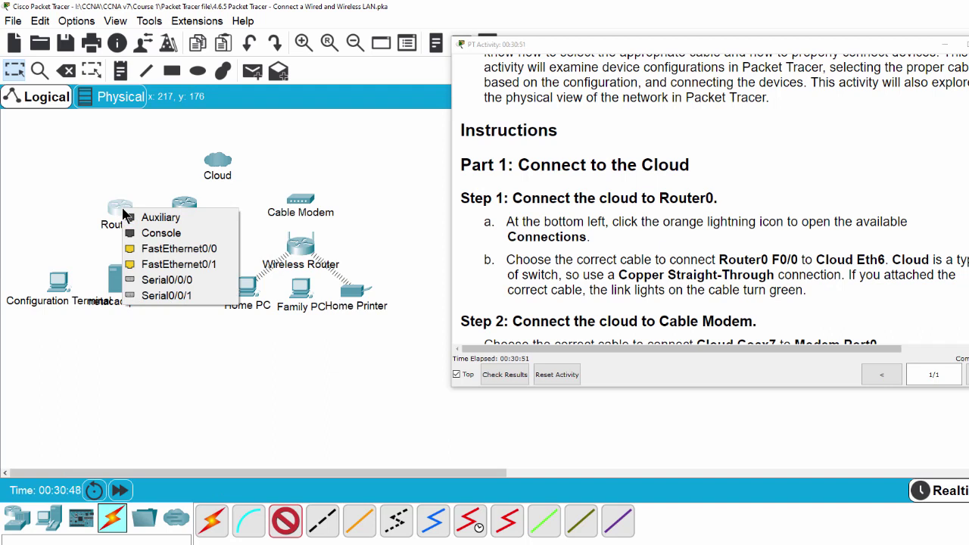
pyautogui.click(218, 249)
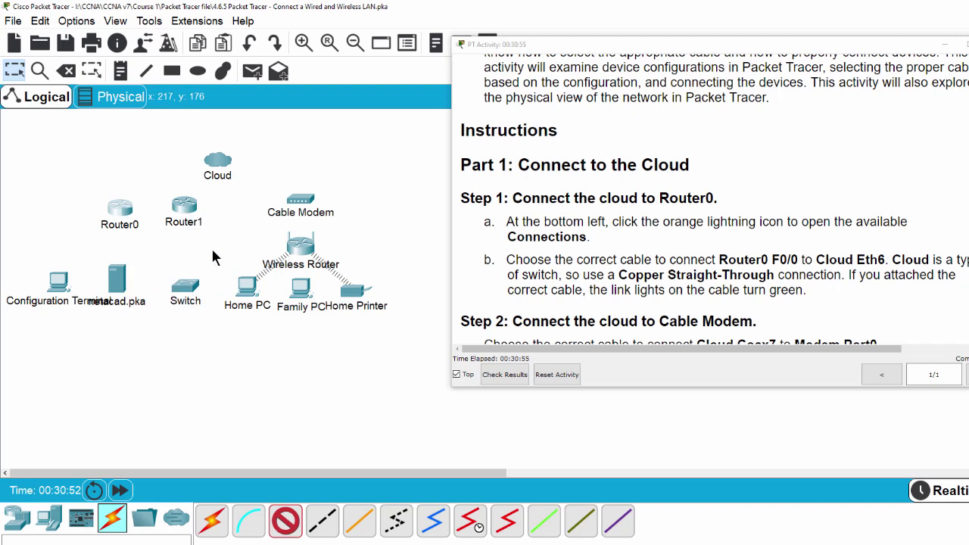
pyautogui.click(217, 163)
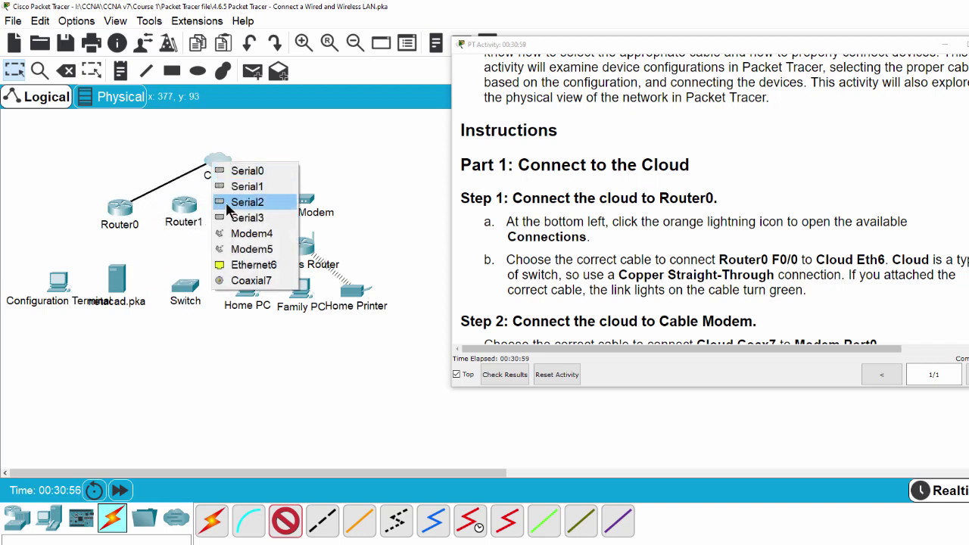
pyautogui.click(264, 269)
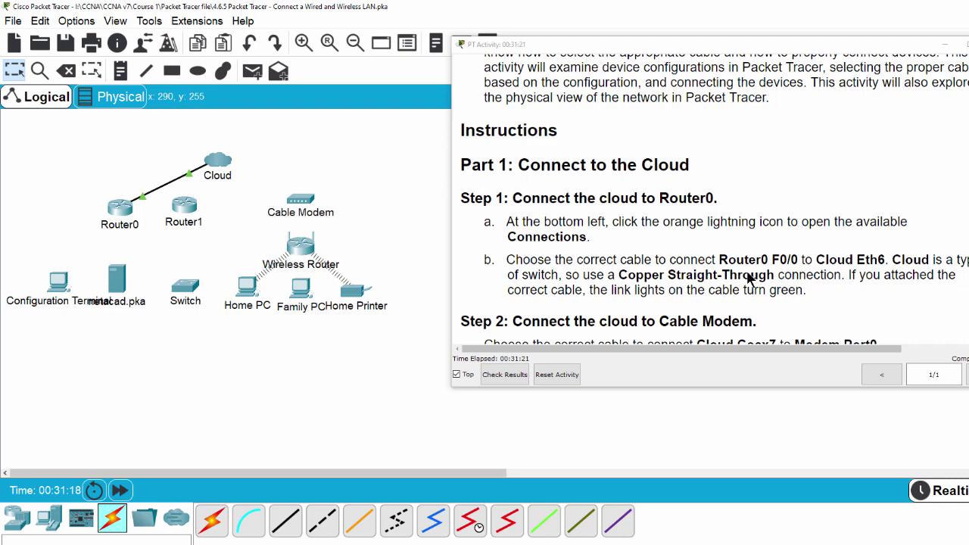
# Step: Connect Cloud Coaxial7 to Cable Modem Port 0 with a coaxial cable
pyautogui.scroll(-3, 750, 278)
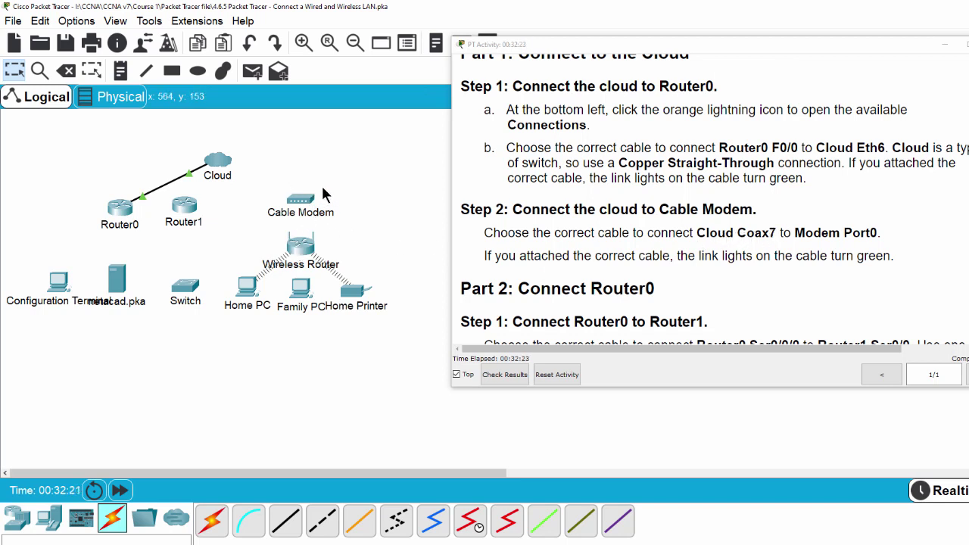
pyautogui.moveTo(348, 176); pyautogui.dragTo(261, 216)
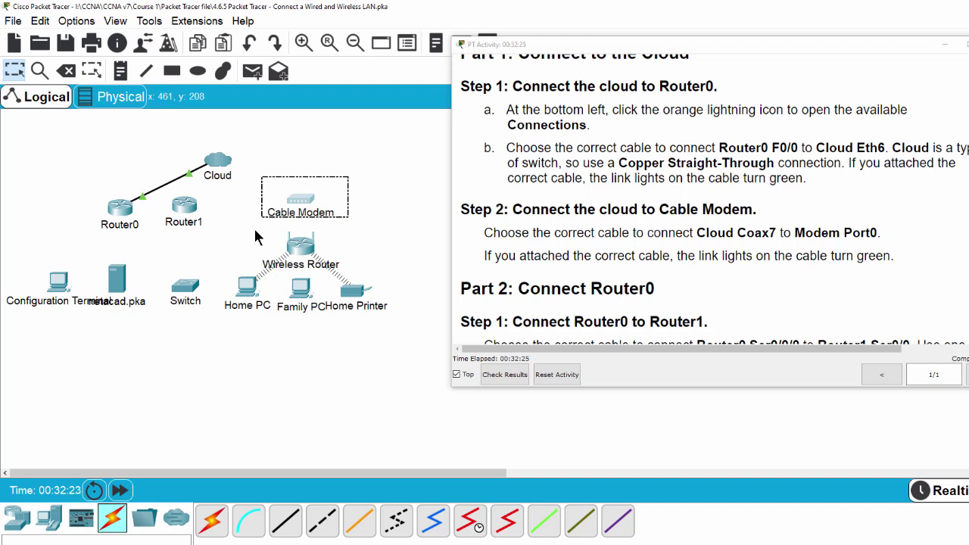
pyautogui.click(253, 227)
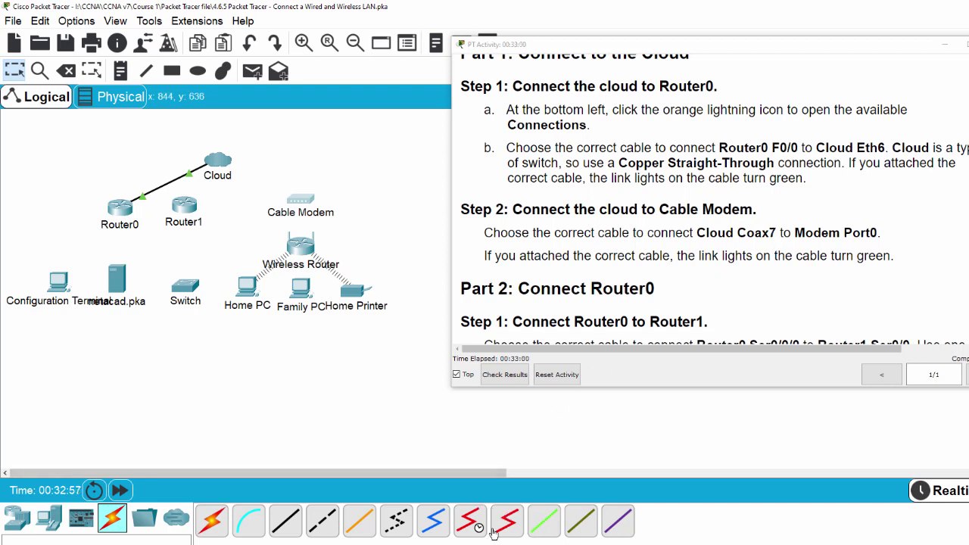
pyautogui.click(439, 535)
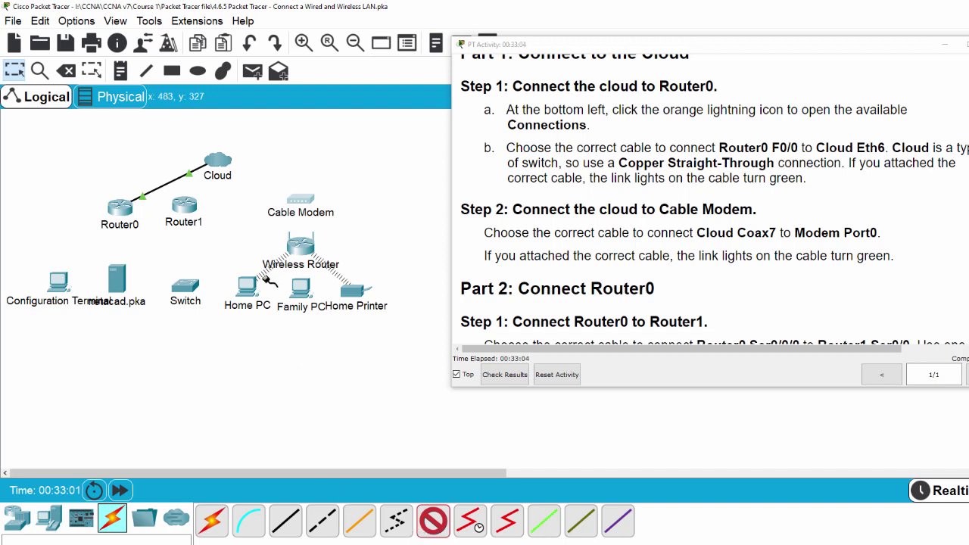
pyautogui.click(225, 163)
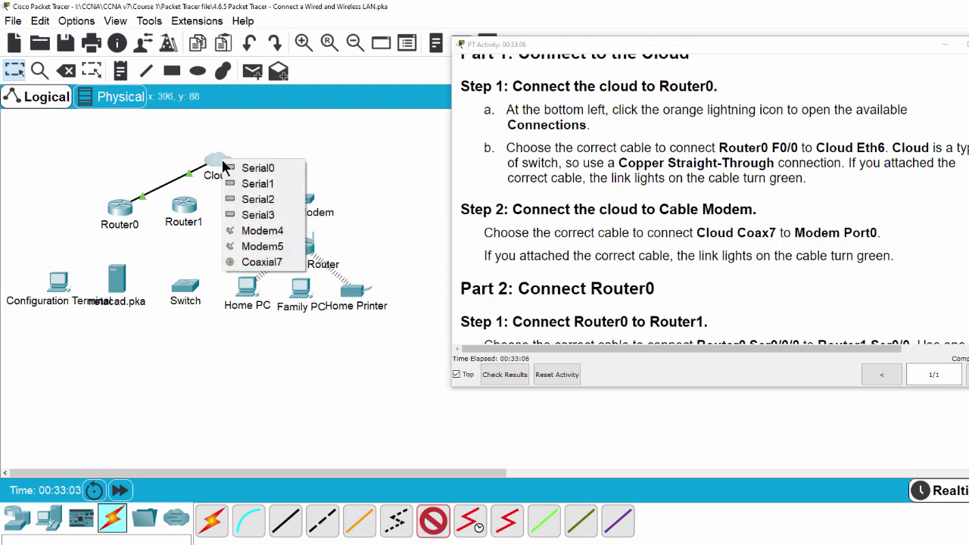
pyautogui.click(258, 262)
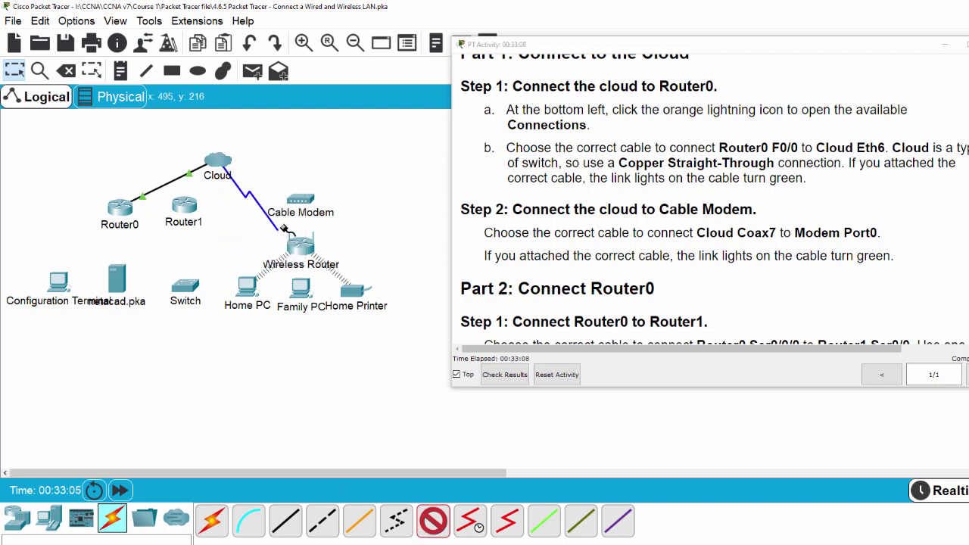
pyautogui.click(301, 203)
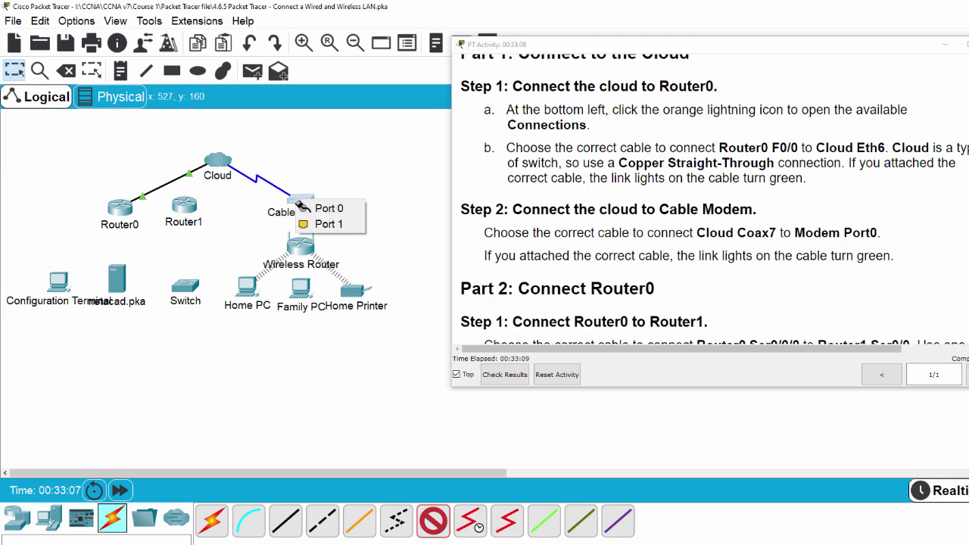
pyautogui.click(345, 214)
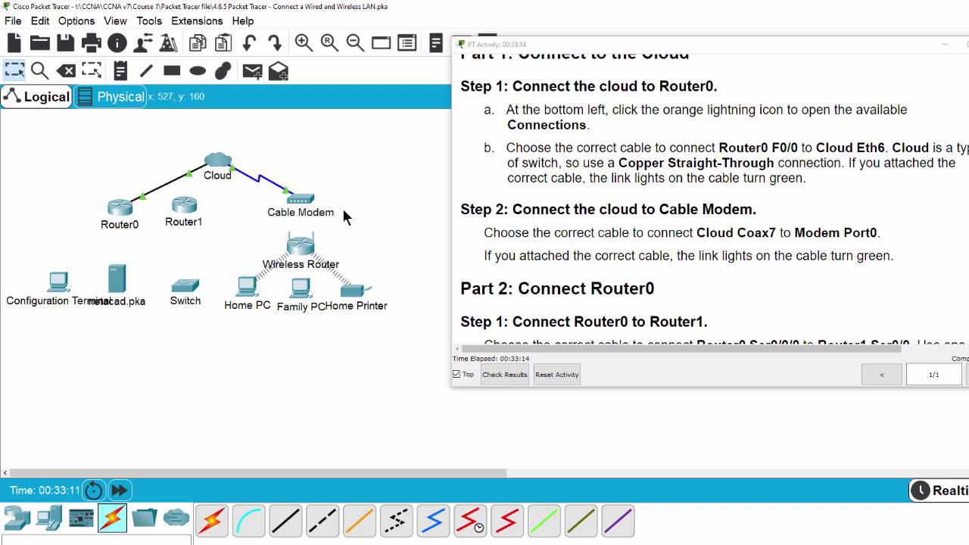
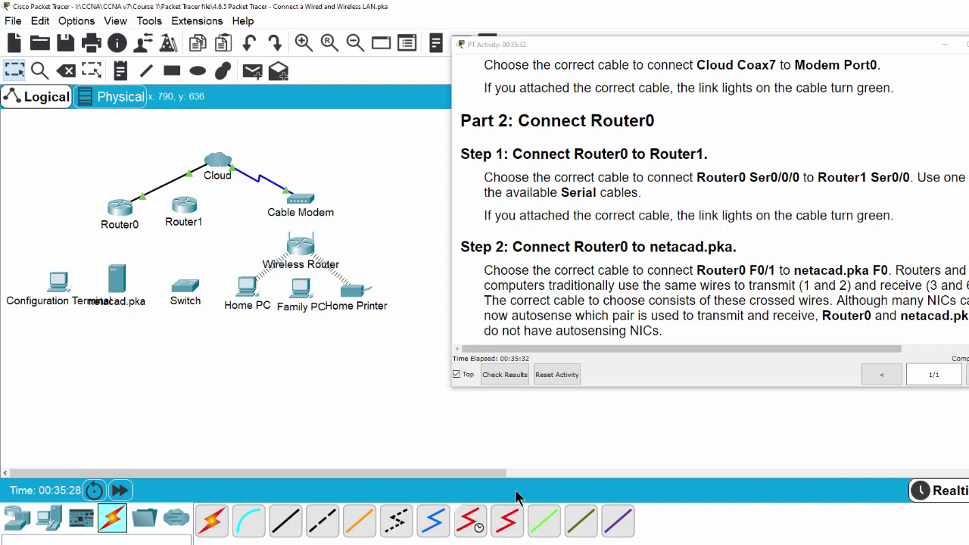
# Step: Connect Router0 Serial0/0/0 to Router1 Serial0/0 with a serial DCE cable, starting at Router0
pyautogui.click(475, 528)
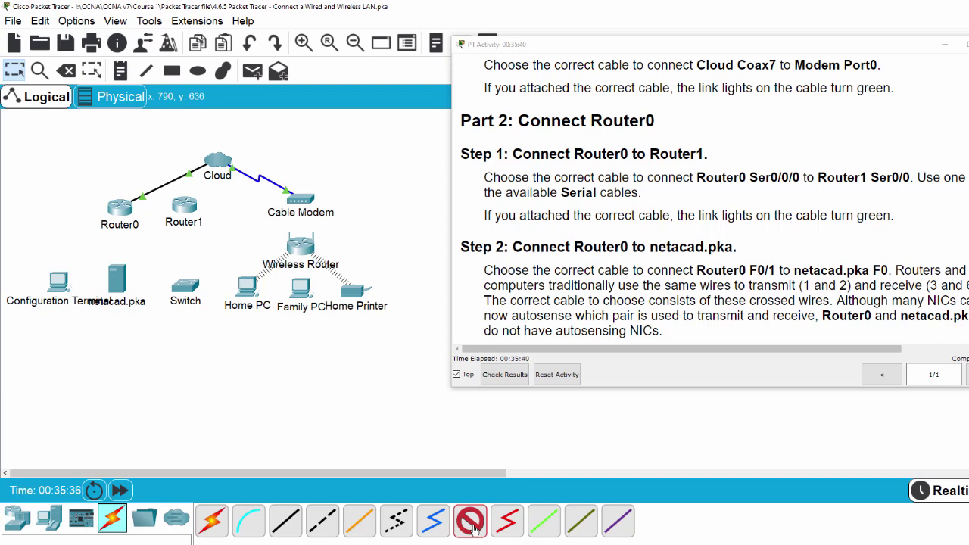
pyautogui.click(124, 211)
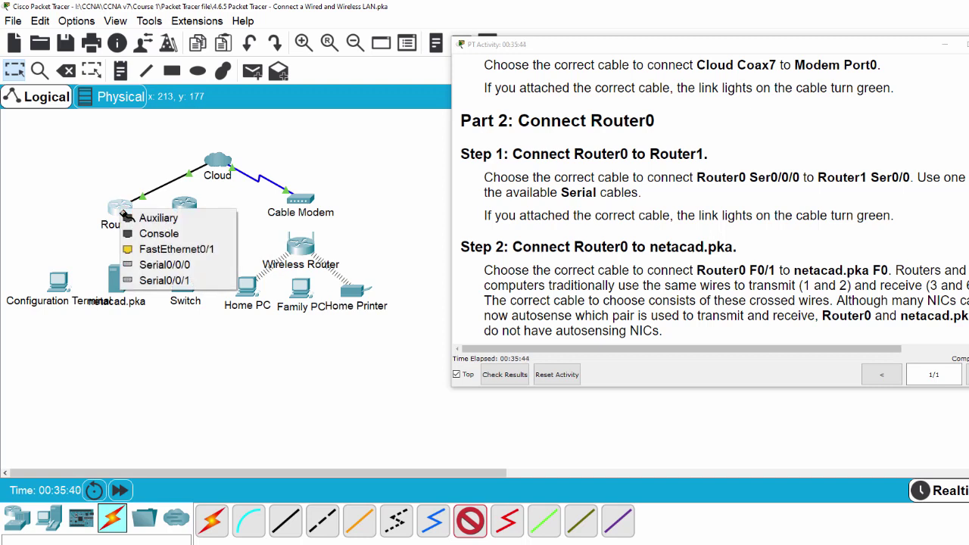
pyautogui.click(195, 265)
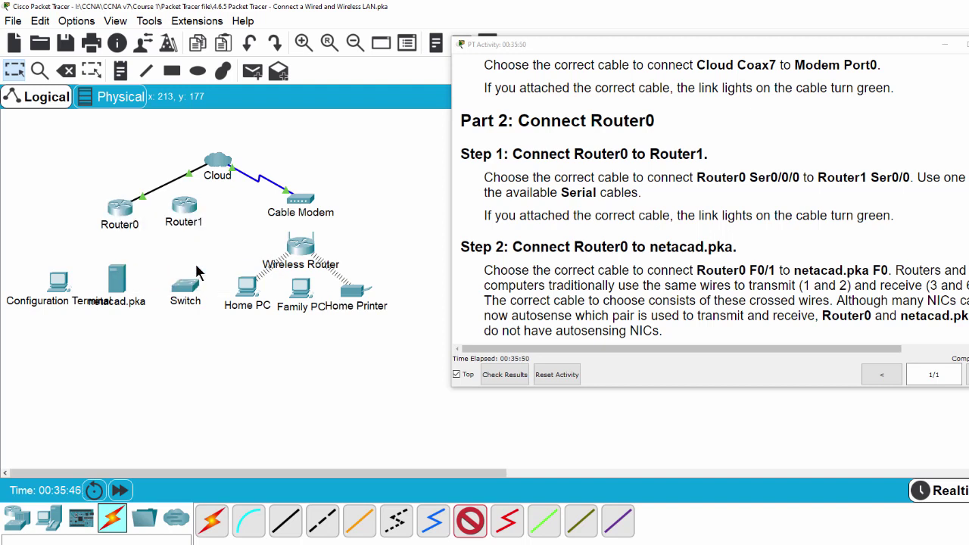
pyautogui.click(189, 211)
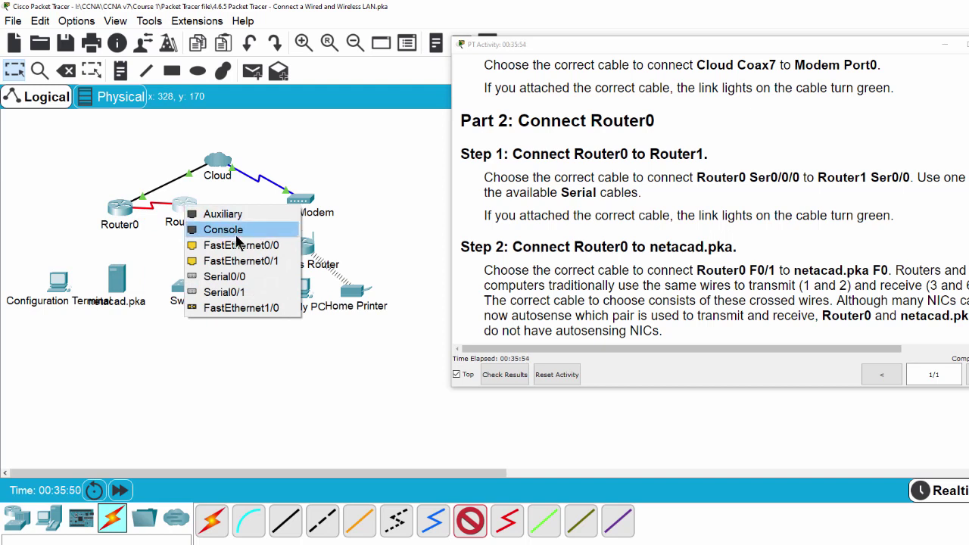
pyautogui.click(252, 282)
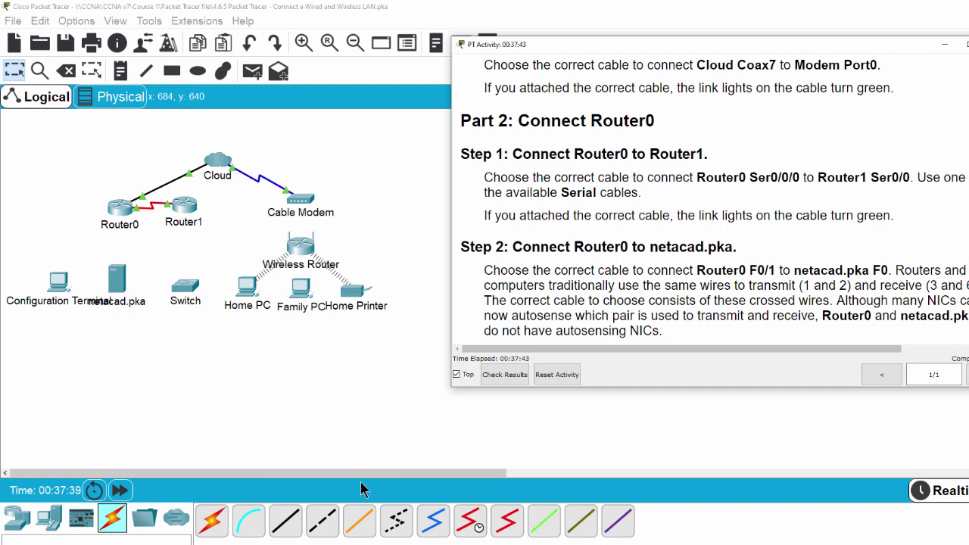
# Step: Connect Router0 FastEthernet0/1 to FastEthernet0 on the netacad.pka server with a copper cross-over cable
pyautogui.click(320, 526)
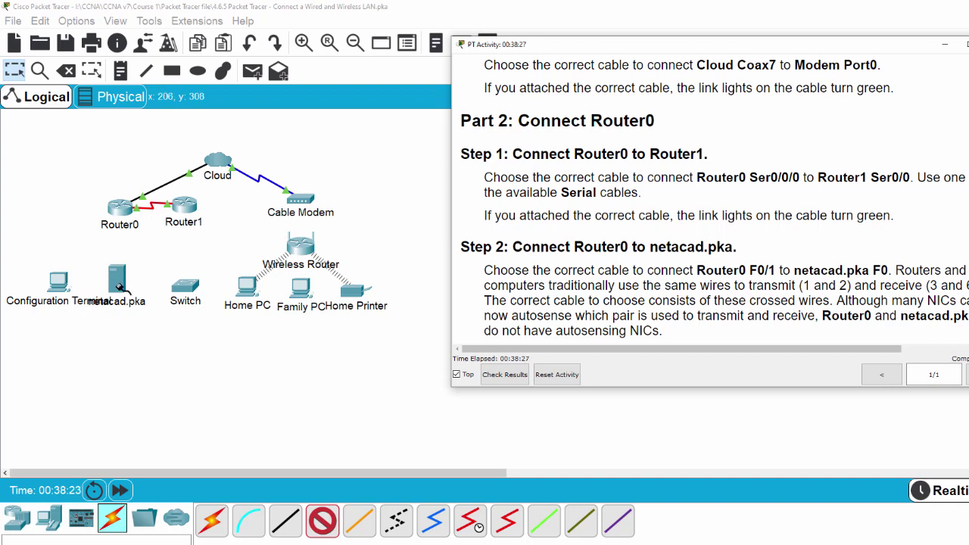
pyautogui.click(323, 528)
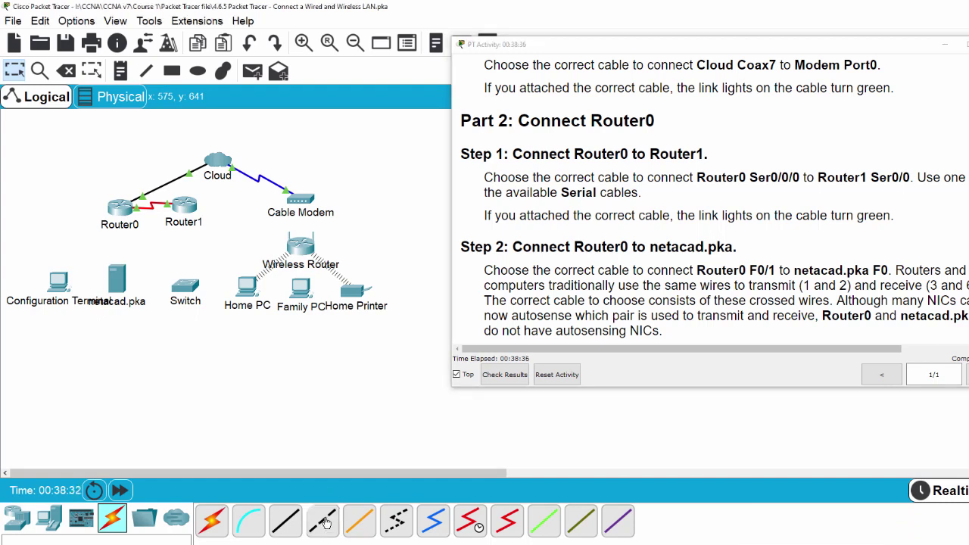
pyautogui.click(324, 523)
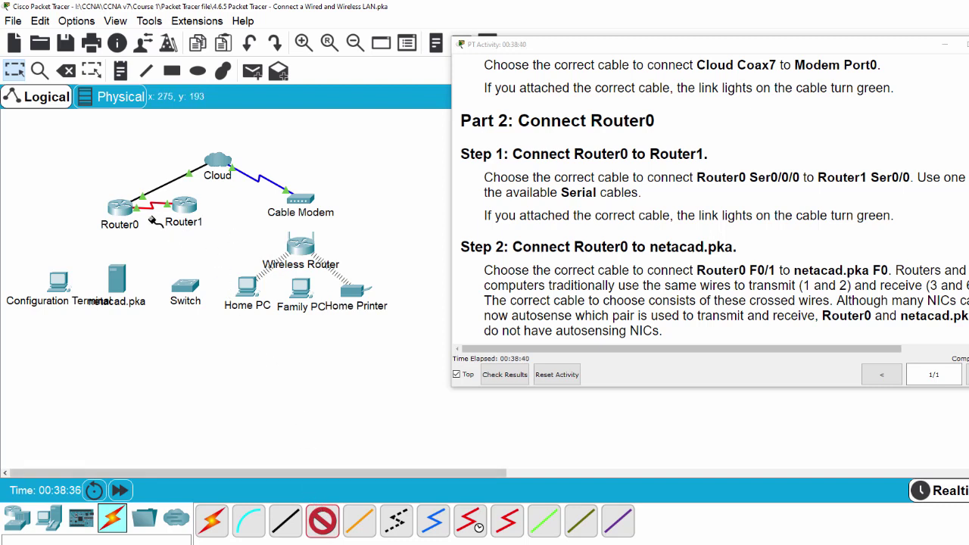
pyautogui.click(123, 214)
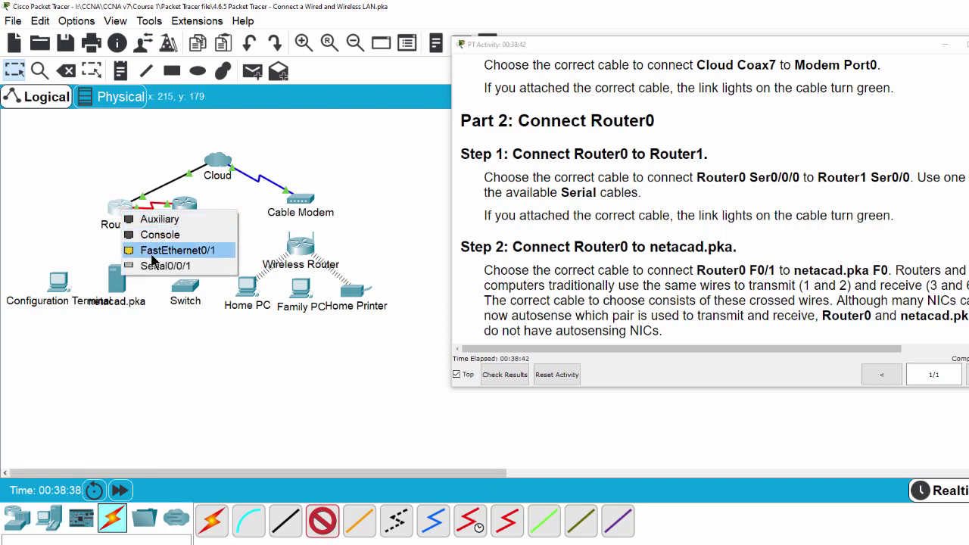
pyautogui.click(203, 259)
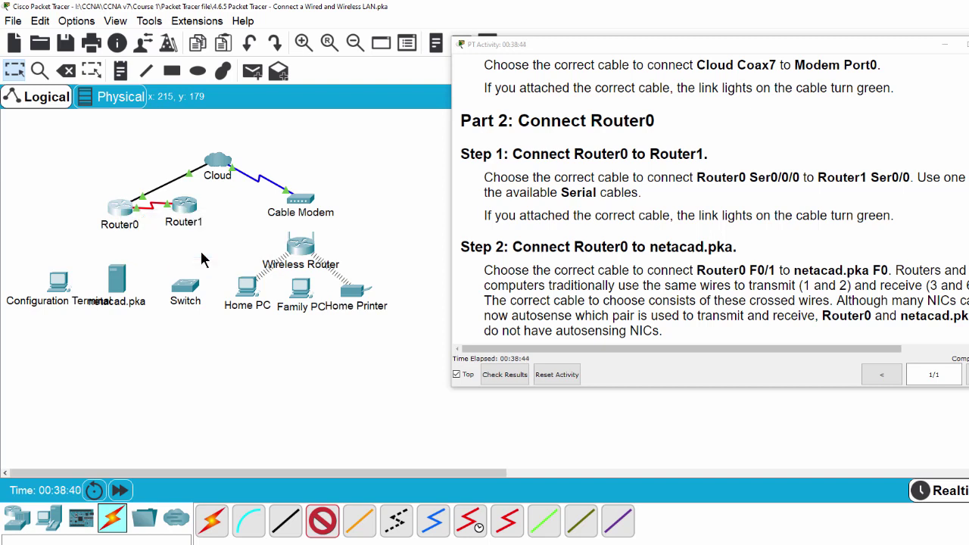
pyautogui.click(123, 278)
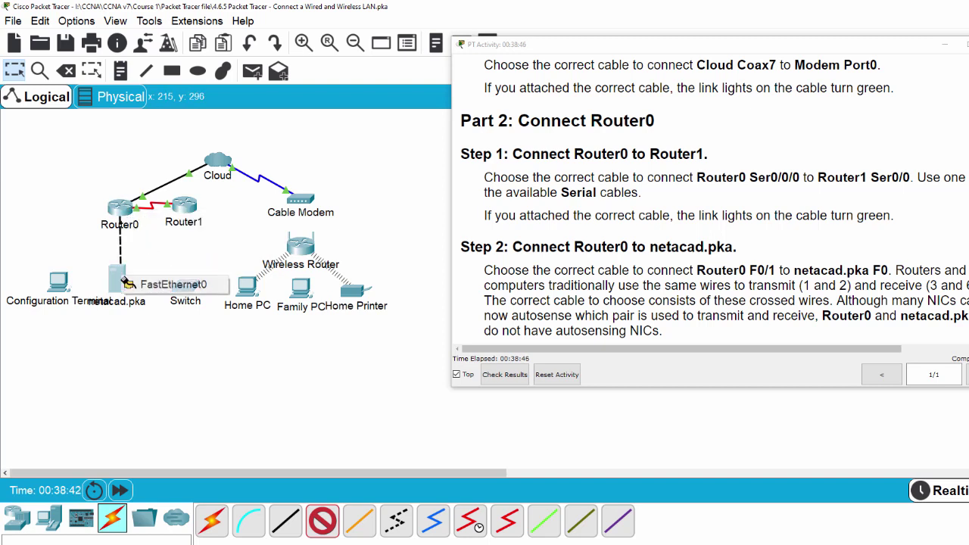
pyautogui.click(195, 290)
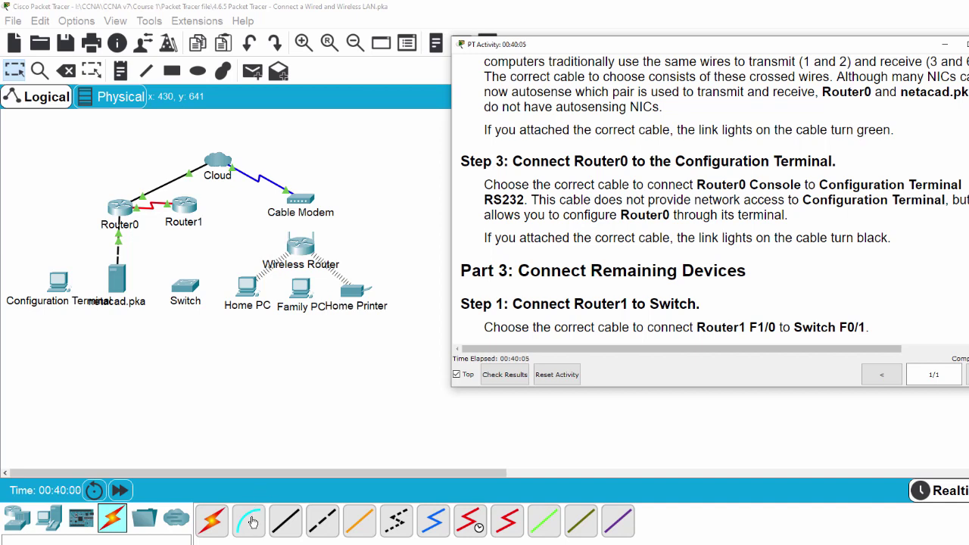
# Step: Connect Router0 Console to the Configuration Terminal's RS 232 port with a console cable
pyautogui.click(253, 522)
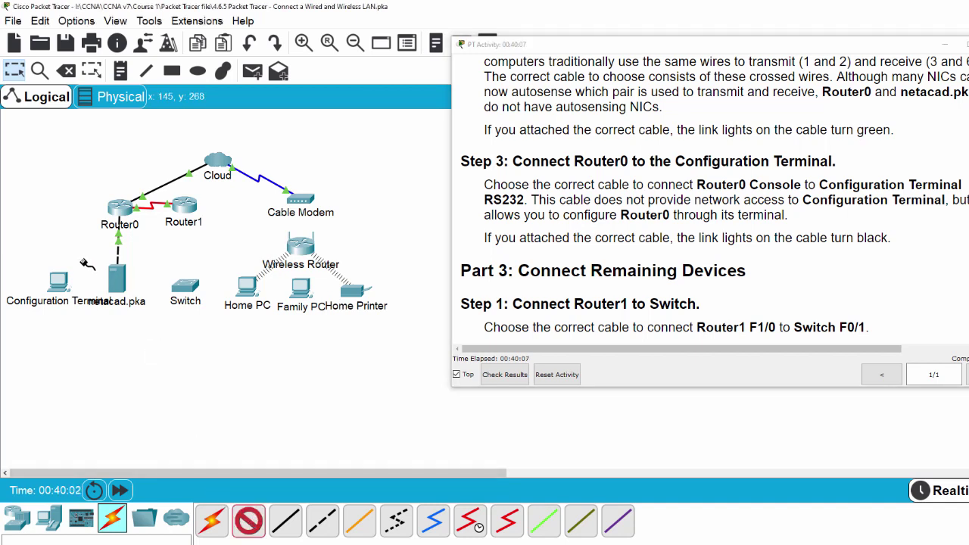
pyautogui.click(119, 209)
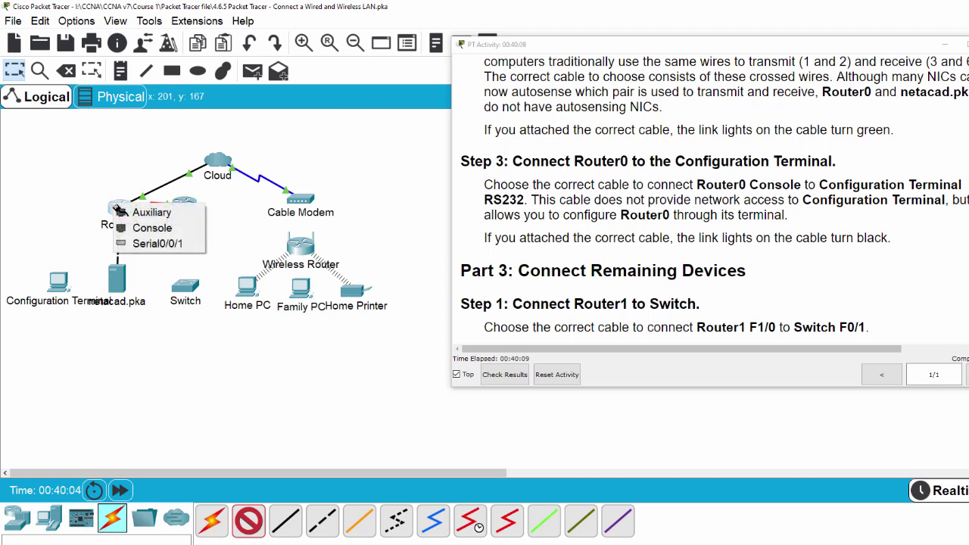
pyautogui.click(178, 232)
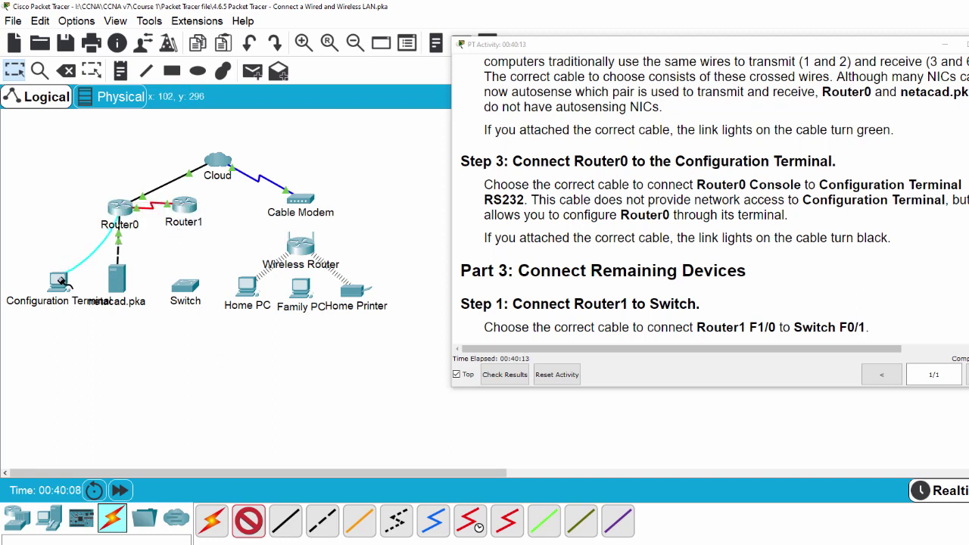
pyautogui.click(60, 283)
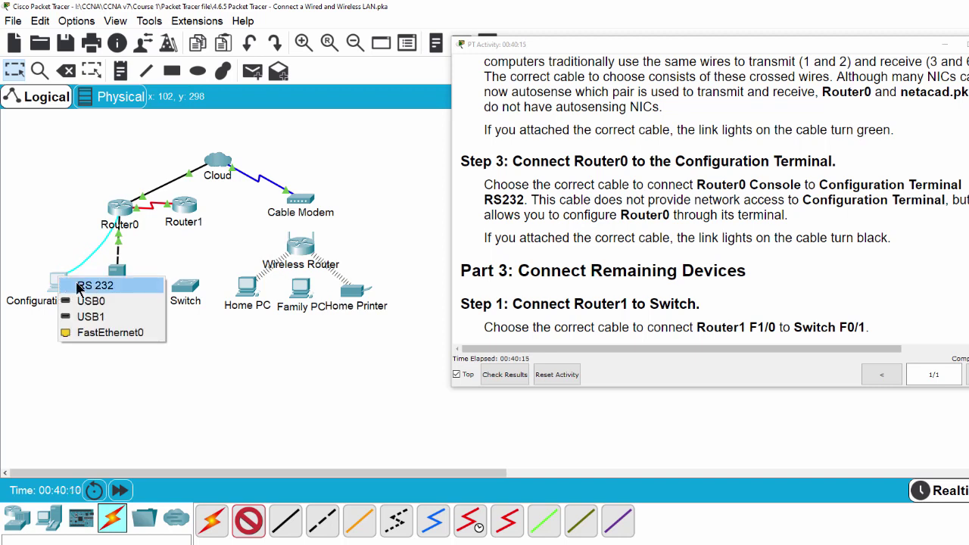
pyautogui.click(115, 286)
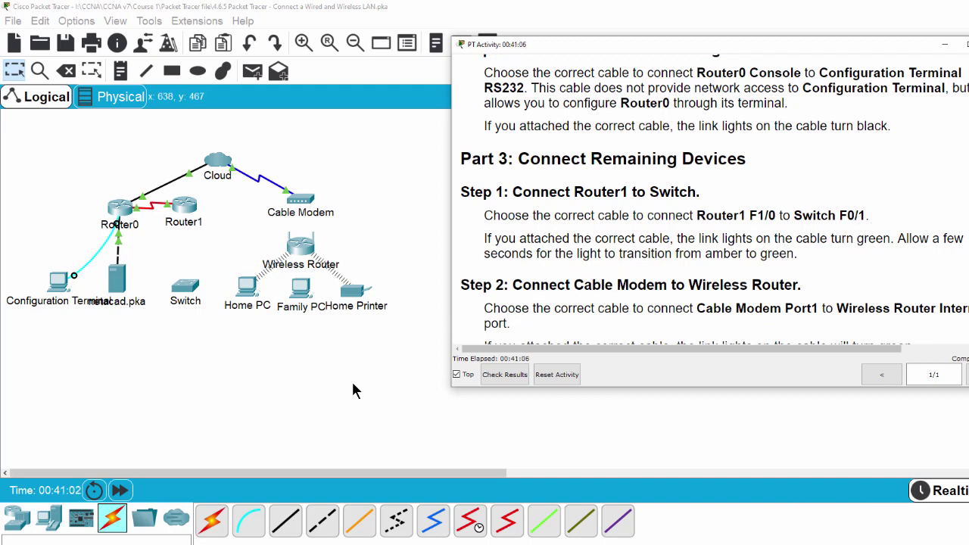
# Step: Try to attach a copper straight-through cable to FastEthernet1/0 on Router1
pyautogui.click(286, 529)
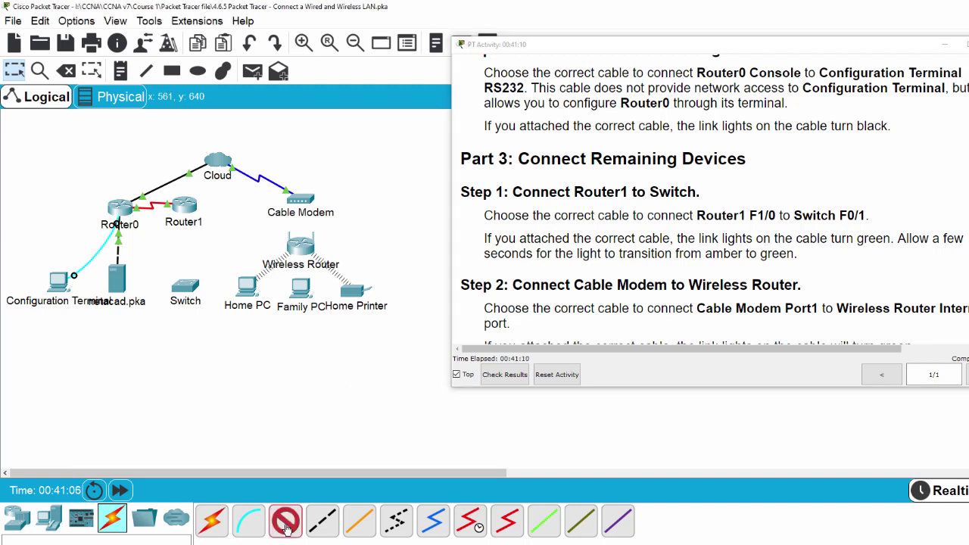
pyautogui.click(187, 209)
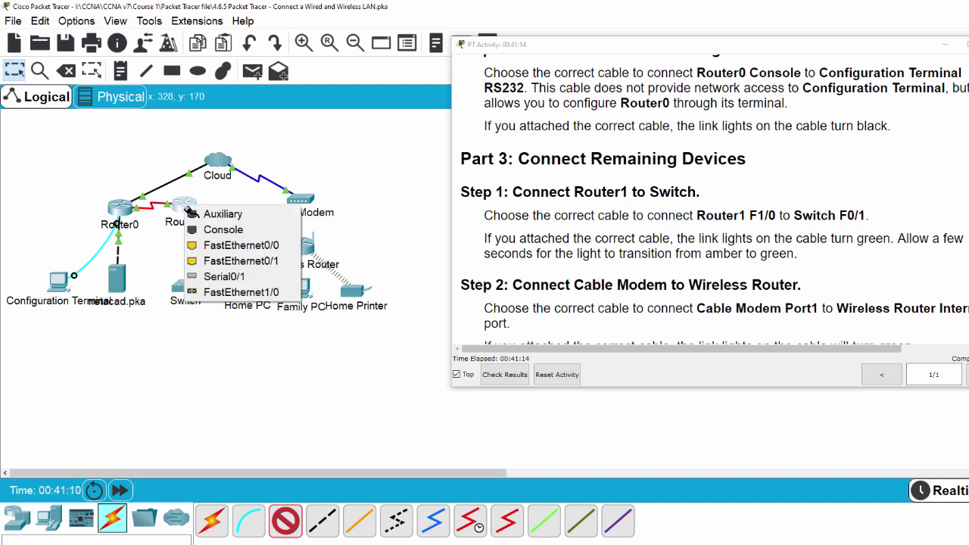
pyautogui.click(264, 297)
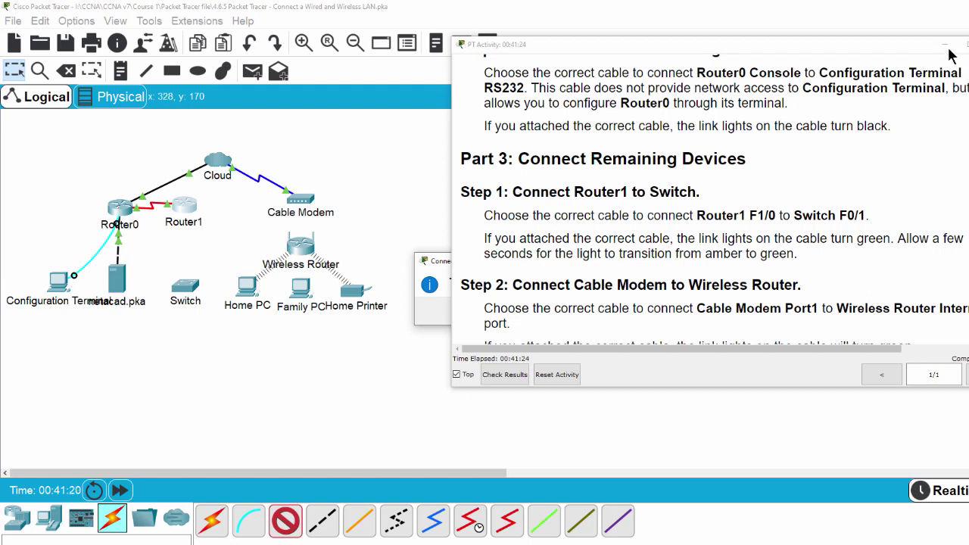
pyautogui.moveTo(445, 262); pyautogui.dragTo(212, 114)
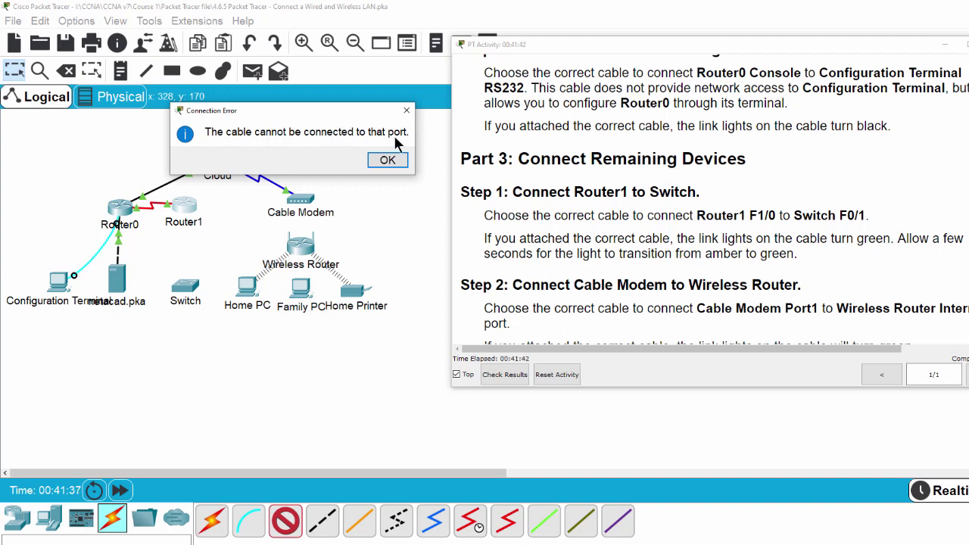
pyautogui.click(409, 112)
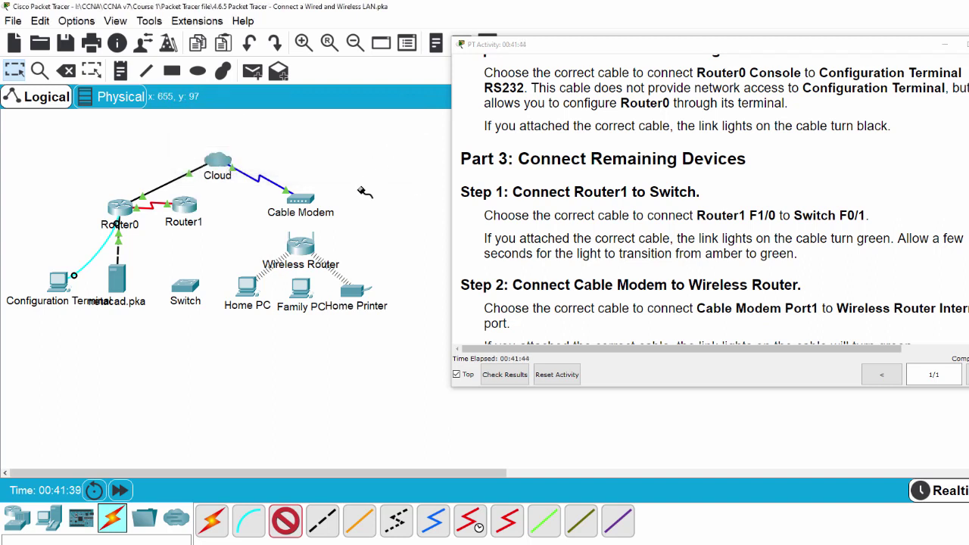
pyautogui.click(184, 206)
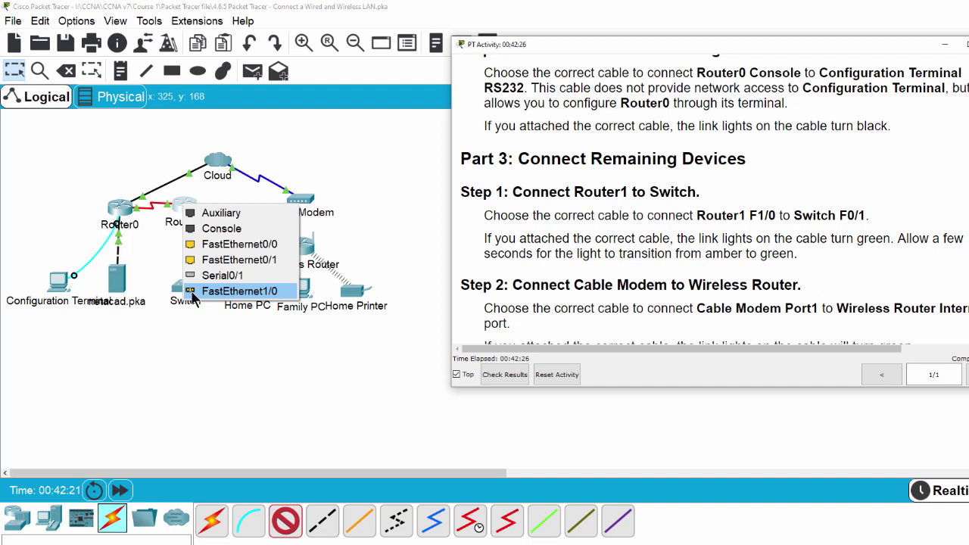
pyautogui.click(201, 312)
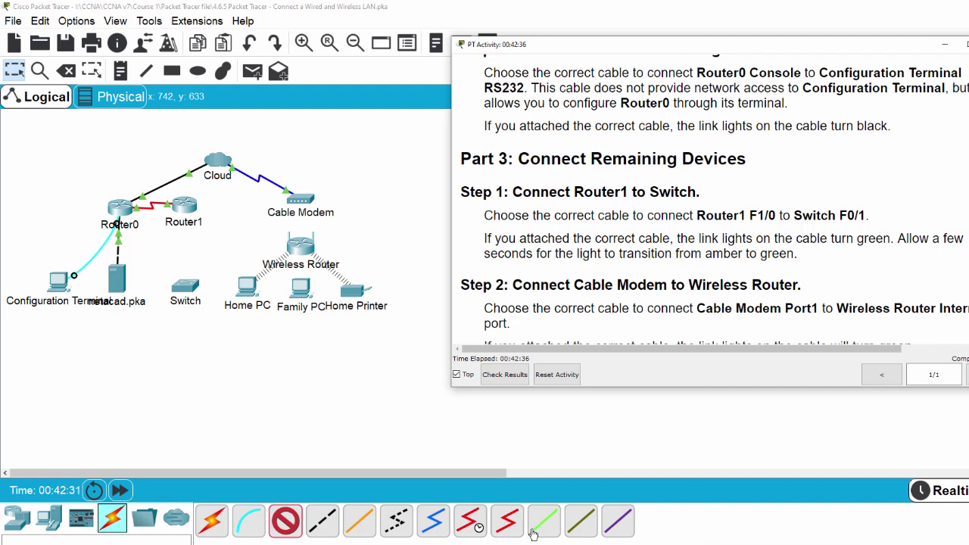
# Step: Connect Router1 FastEthernet1/0 to Switch FastEthernet0/1 with a fiber cable
pyautogui.click(360, 535)
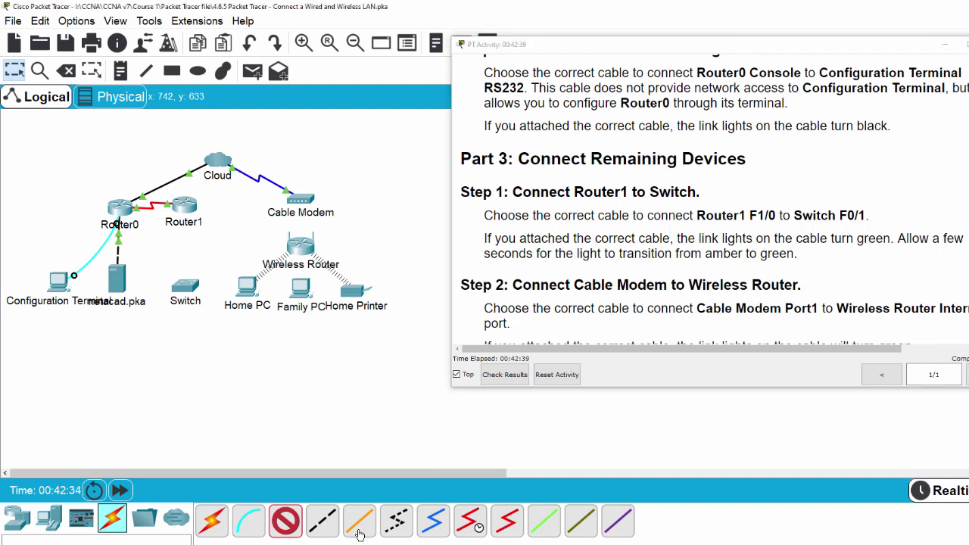
pyautogui.click(185, 206)
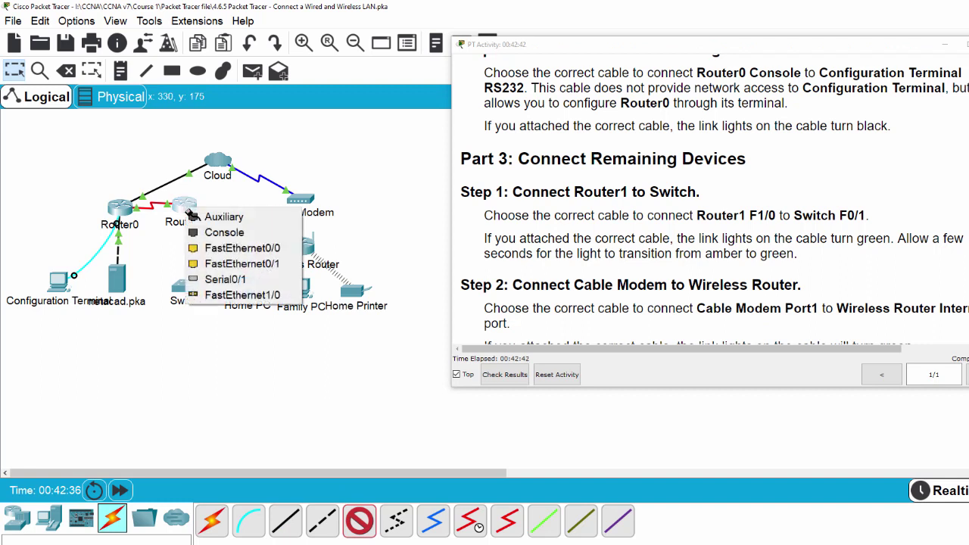
pyautogui.click(201, 292)
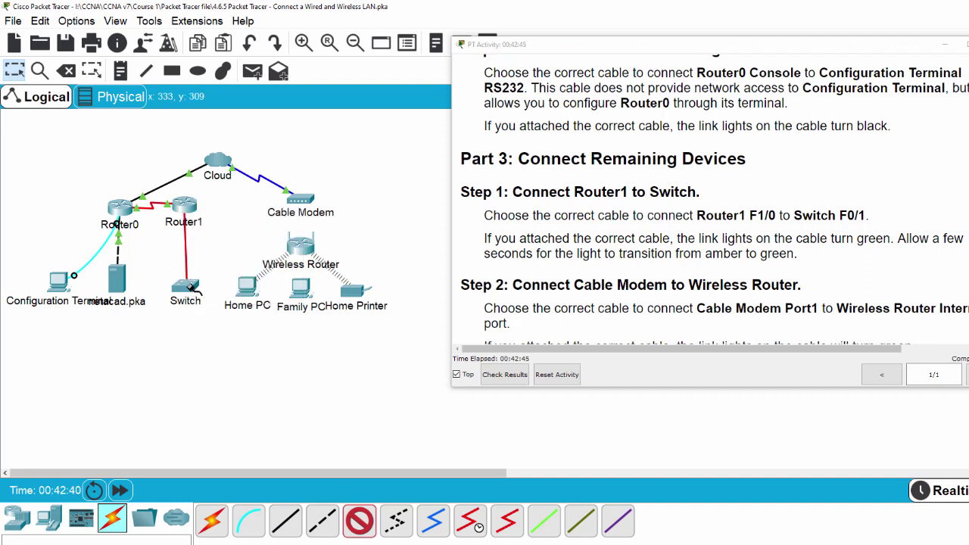
pyautogui.click(192, 288)
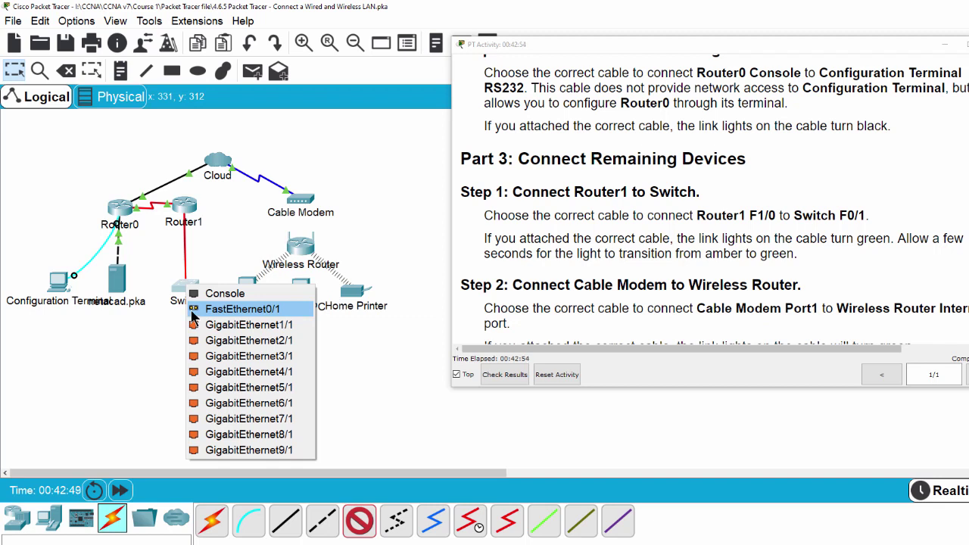
pyautogui.click(192, 317)
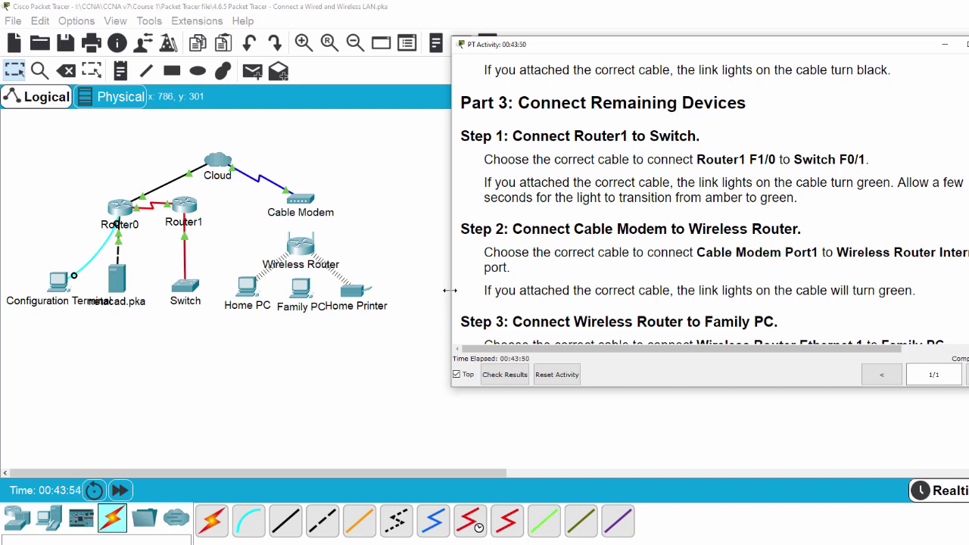
# Step: Connect Cable Modem Port 1 to the Wireless Router's Internet port with a copper straight-through cable
pyautogui.click(292, 525)
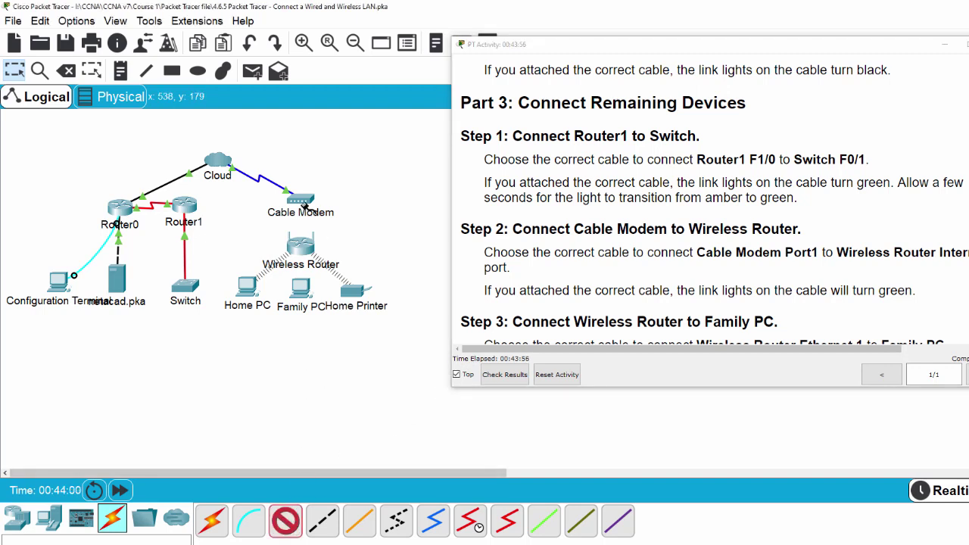
pyautogui.click(303, 203)
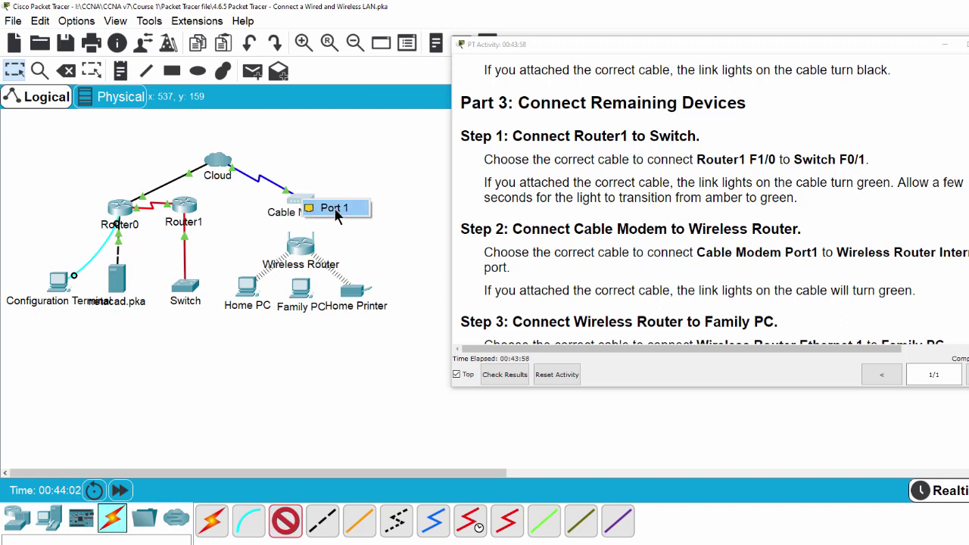
pyautogui.click(335, 212)
pyautogui.click(306, 243)
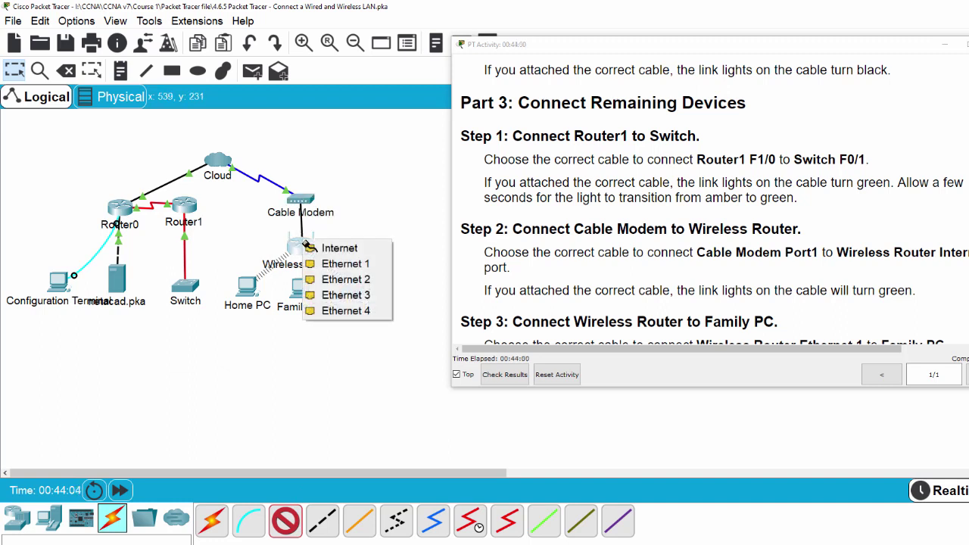
pyautogui.click(357, 249)
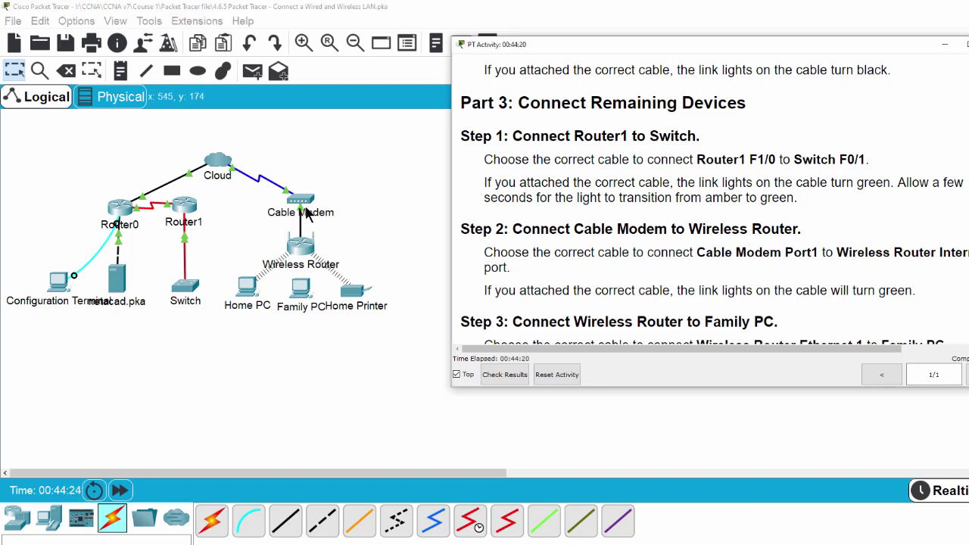
# Step: Connect Wireless Router Ethernet 1 to Family PC FastEthernet0 with a copper cross-over cable
pyautogui.scroll(-1, 596, 314)
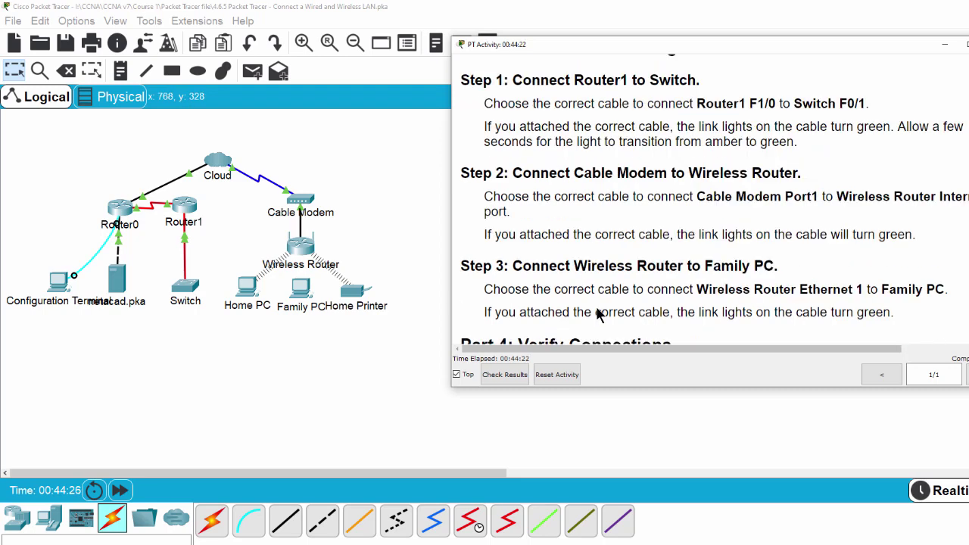
pyautogui.scroll(-1, 597, 315)
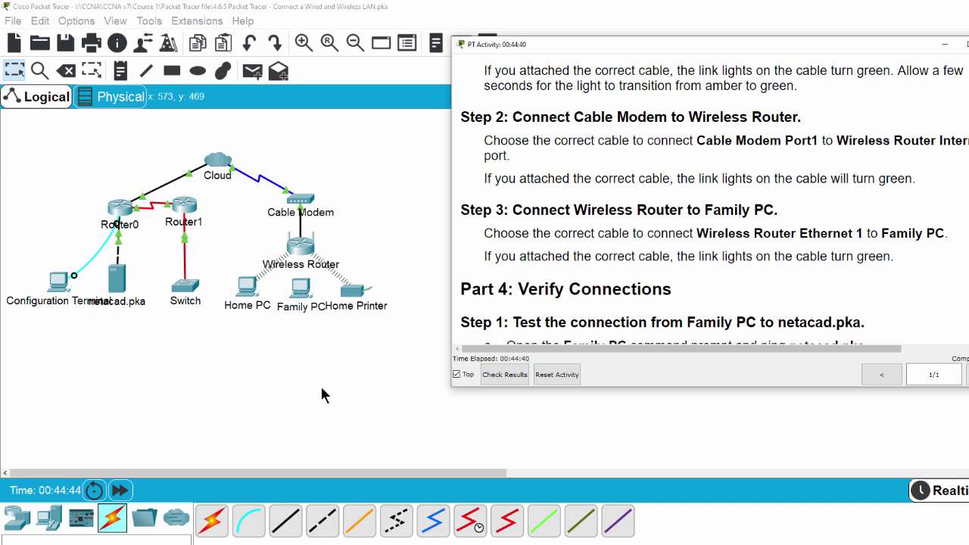
pyautogui.click(324, 531)
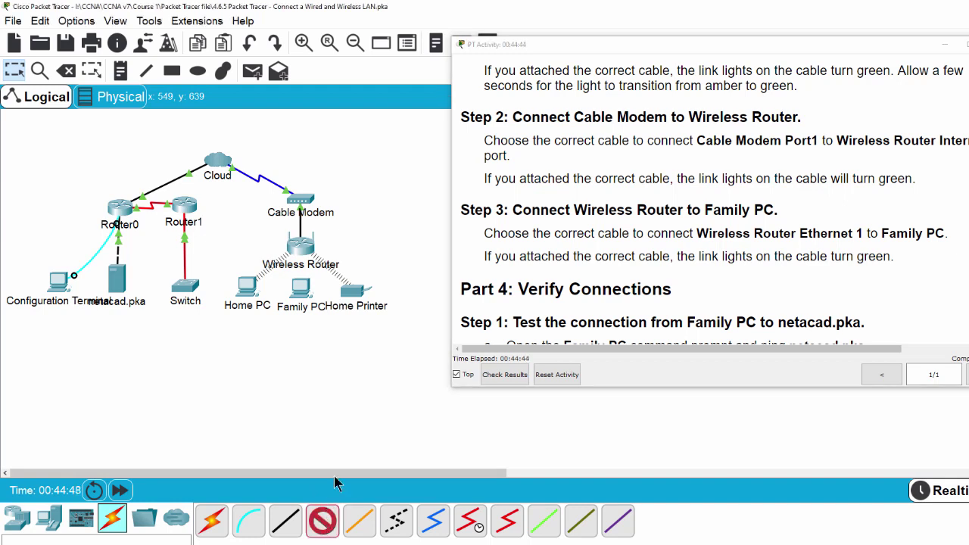
pyautogui.click(306, 252)
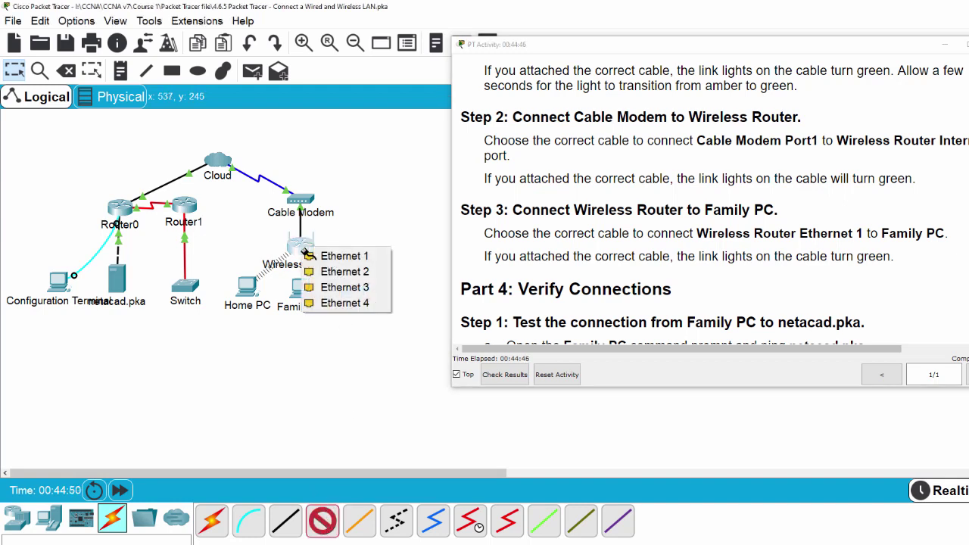
pyautogui.click(342, 257)
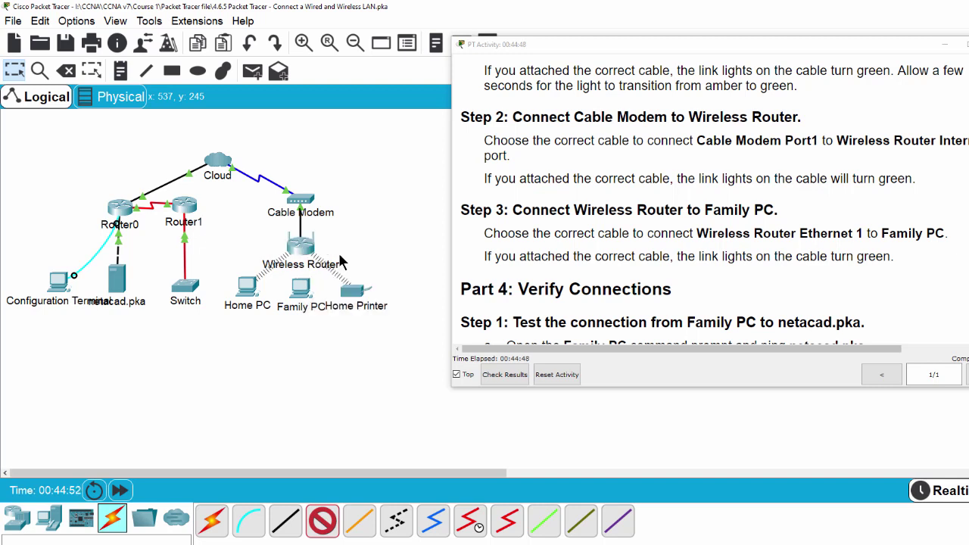
pyautogui.click(301, 290)
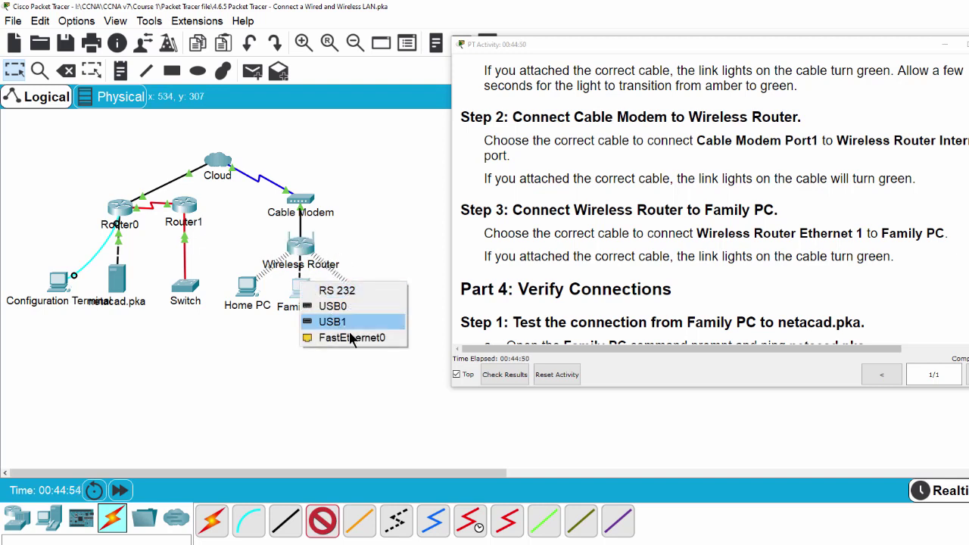
pyautogui.click(374, 340)
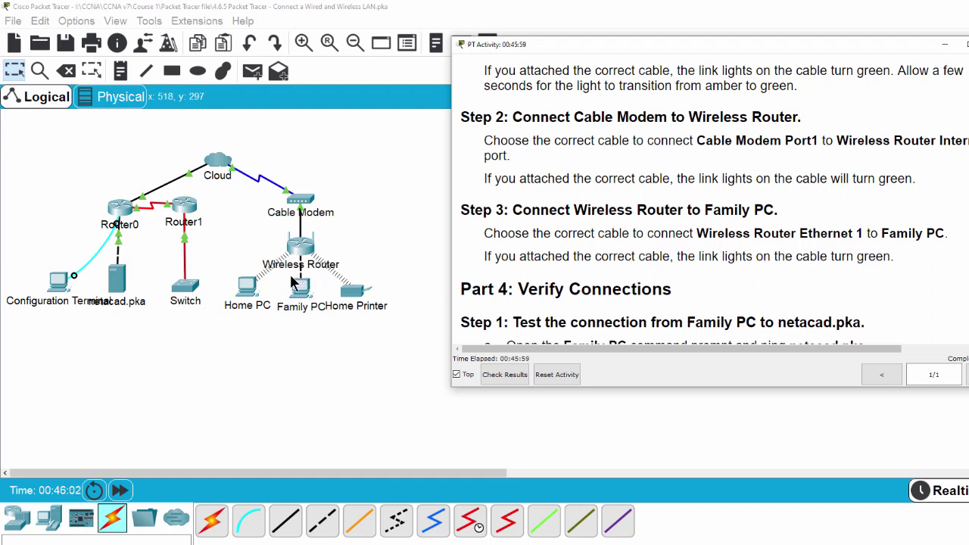
# Step: Delete the cross-over cable between the Wireless Router and Family PC
pyautogui.click(386, 205)
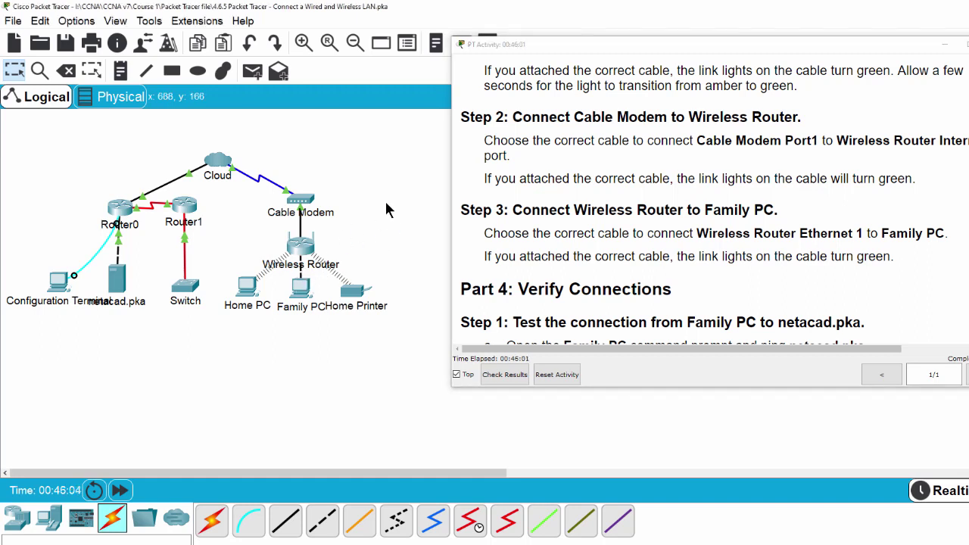
pyautogui.click(65, 70)
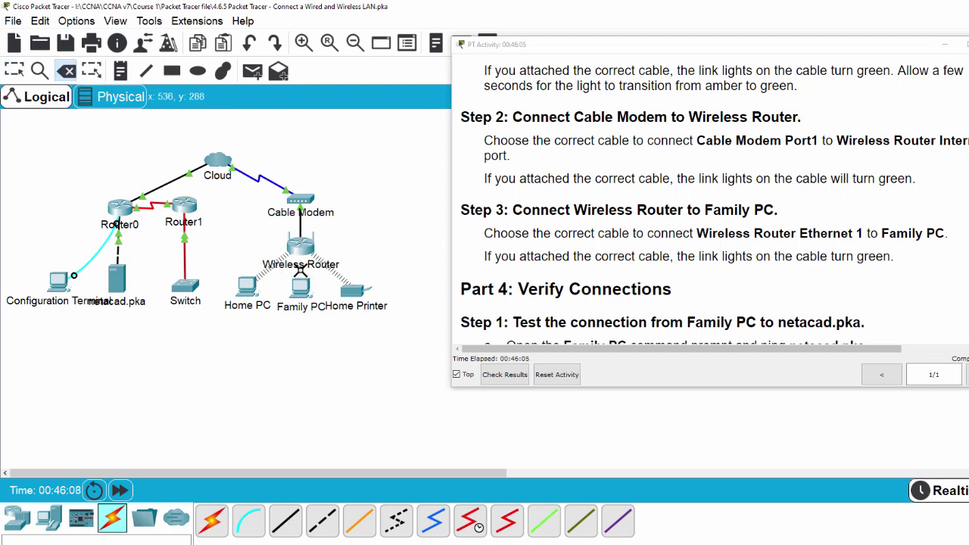
# Step: Connect Wireless Router Ethernet 1 to Family PC FastEthernet0 with a copper straight-through cable
pyautogui.click(287, 521)
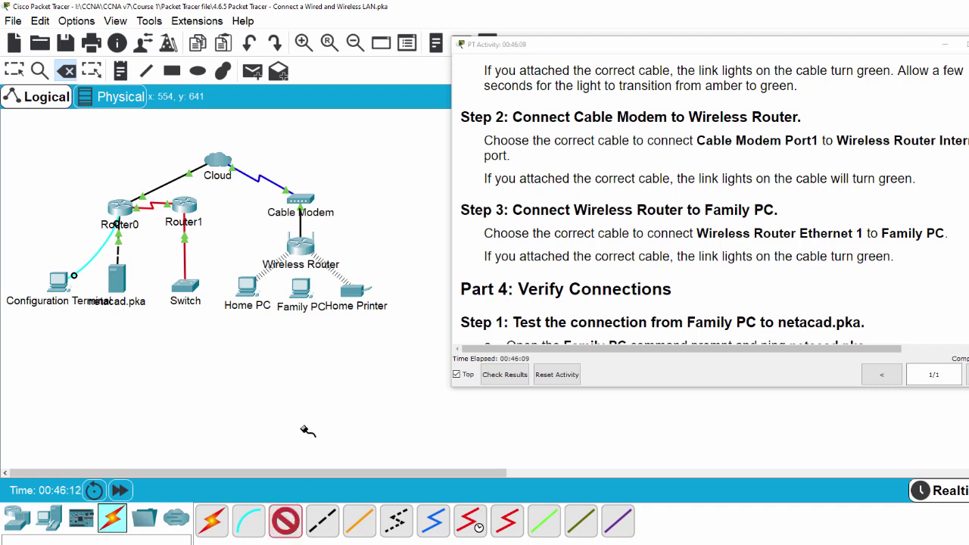
pyautogui.click(297, 252)
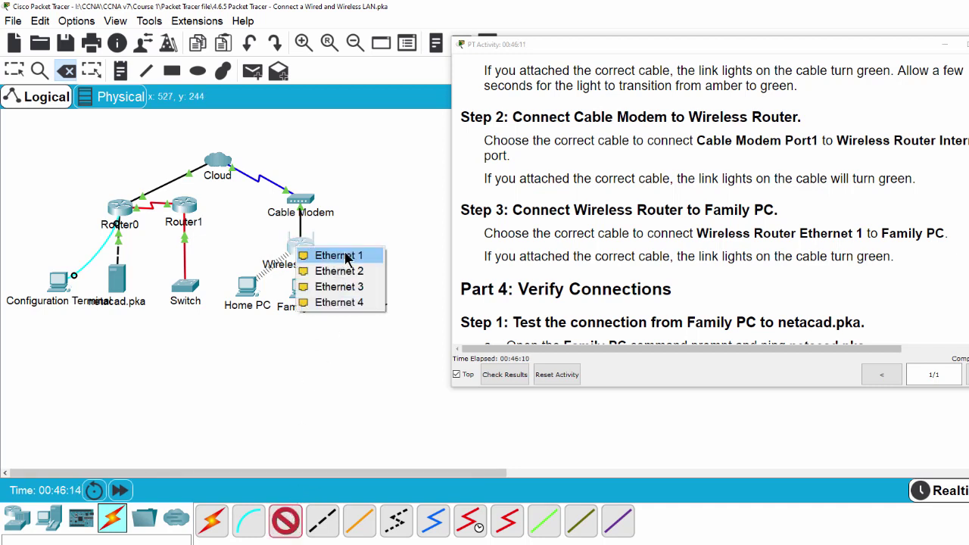
pyautogui.click(310, 255)
pyautogui.click(303, 286)
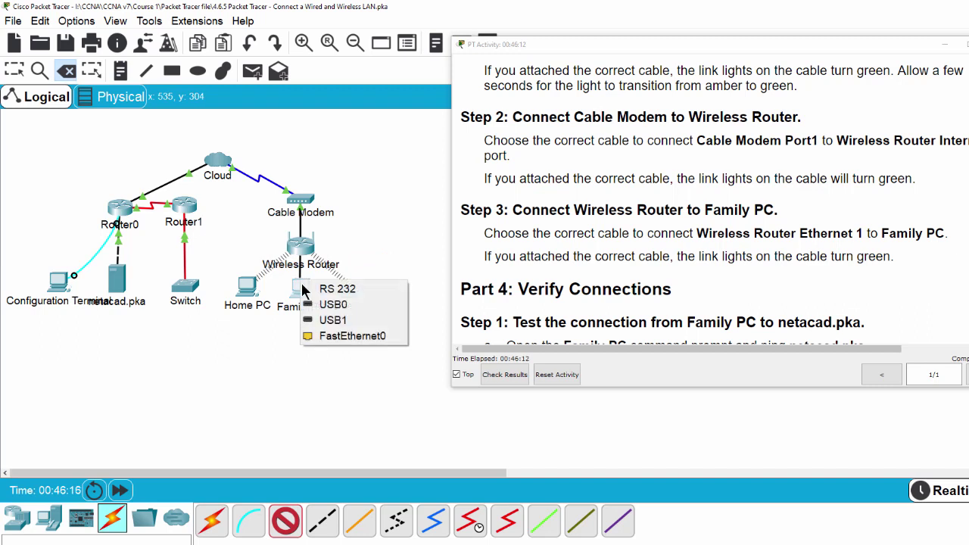
pyautogui.click(330, 334)
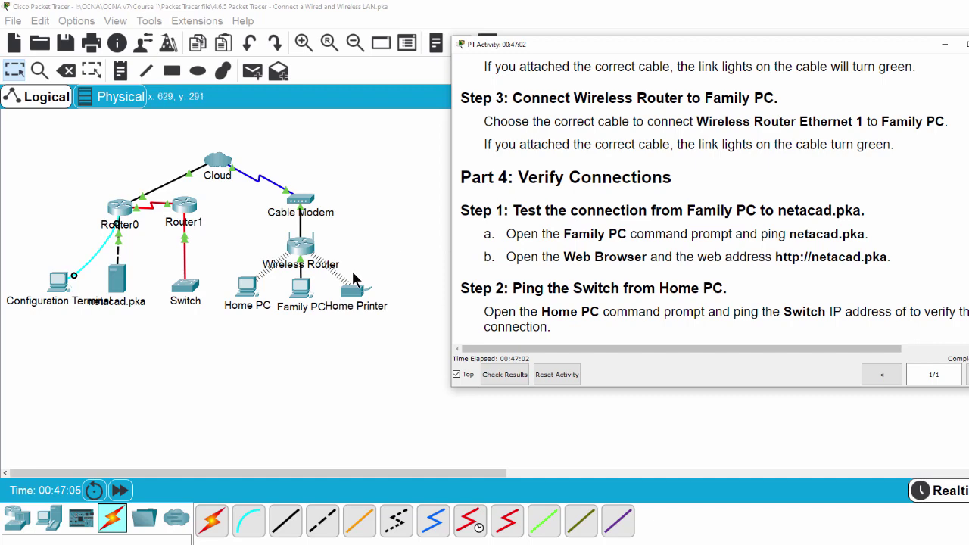
# Step: Ping netacad.pka from the Family PC command prompt, check the replies, and close the prompt
pyautogui.click(300, 295)
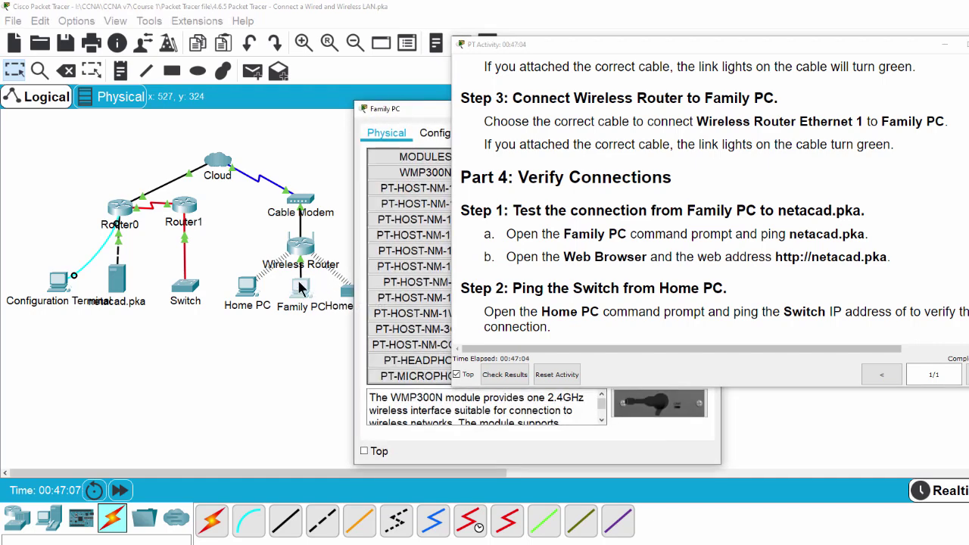
pyautogui.moveTo(424, 117); pyautogui.dragTo(141, 51)
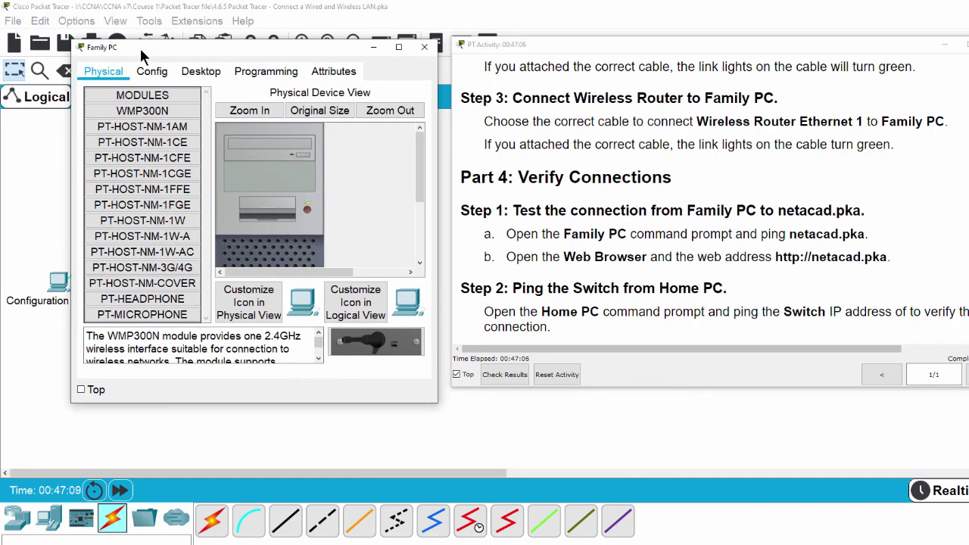
pyautogui.click(210, 75)
pyautogui.click(333, 140)
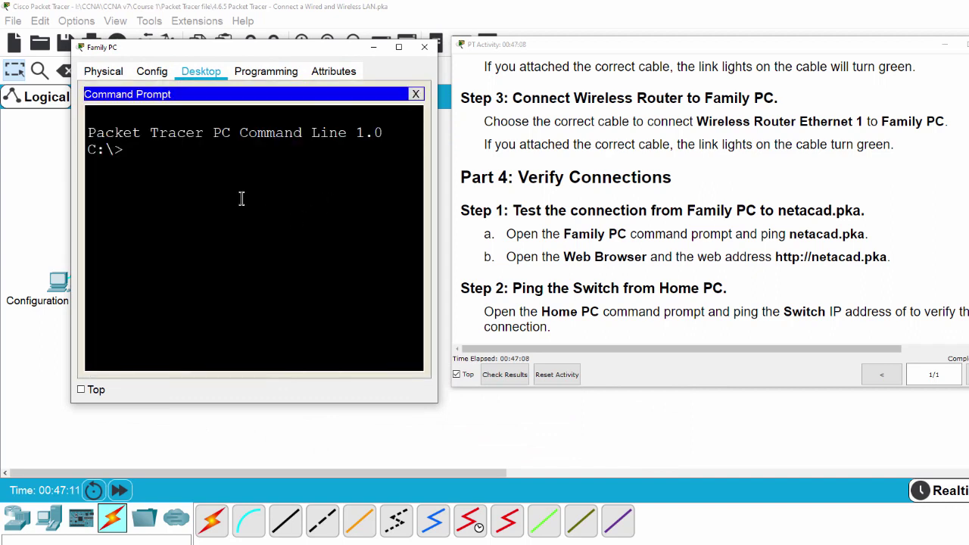
pyautogui.write('ping netacad')
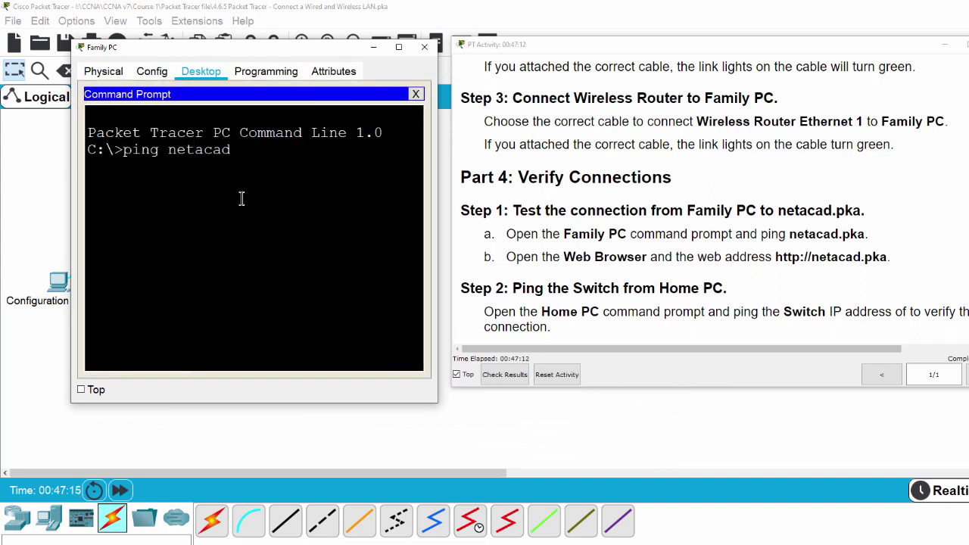
pyautogui.write('.pka')
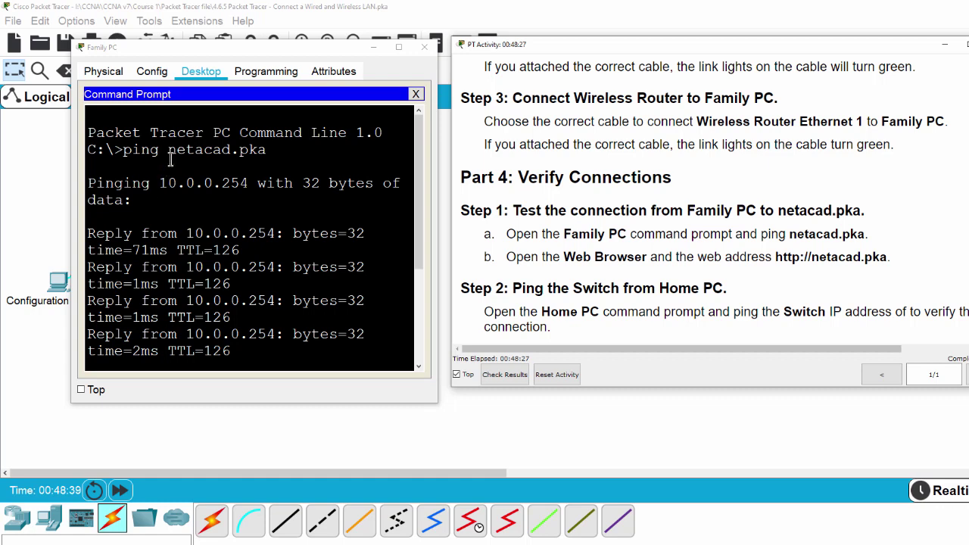
pyautogui.moveTo(88, 236); pyautogui.dragTo(277, 348)
pyautogui.scroll(-2, 348, 322)
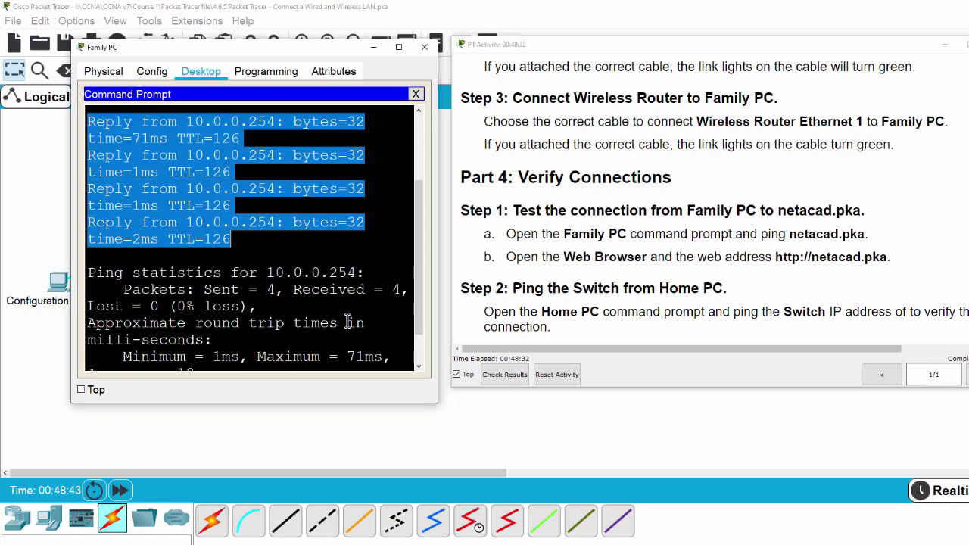
pyautogui.click(351, 254)
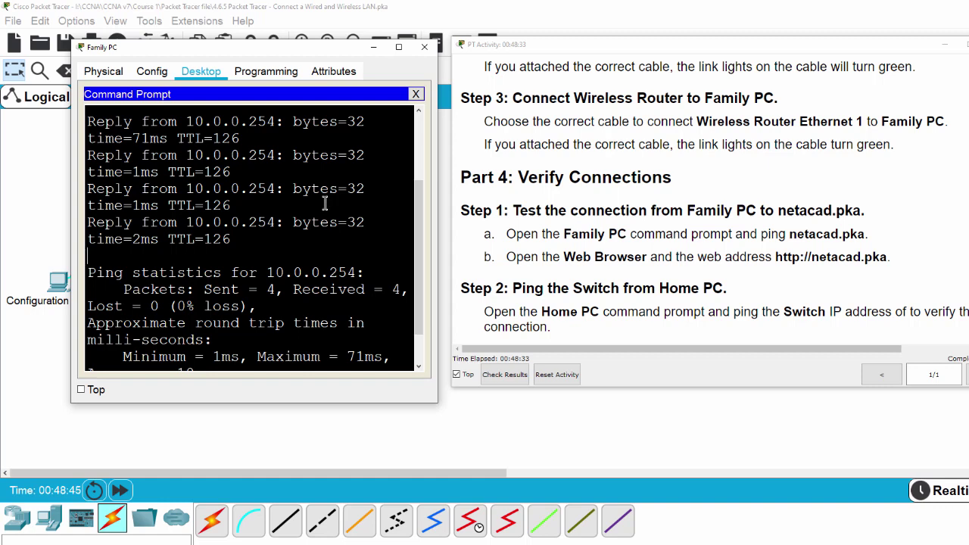
pyautogui.click(417, 96)
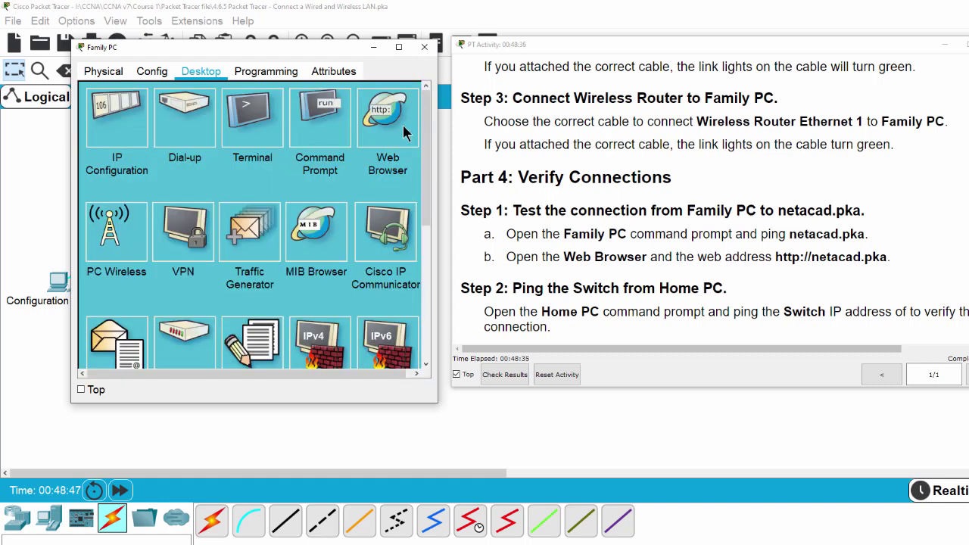
pyautogui.click(402, 124)
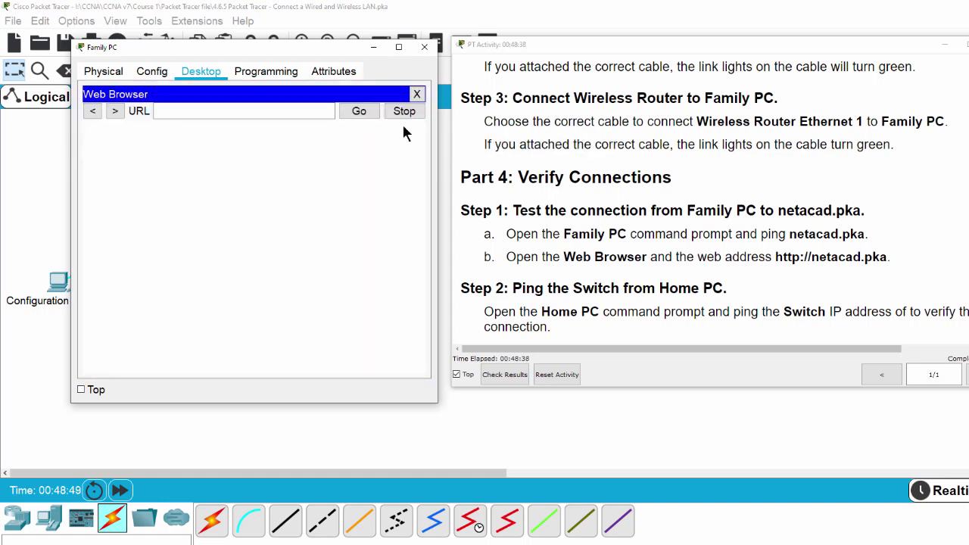
pyautogui.click(262, 113)
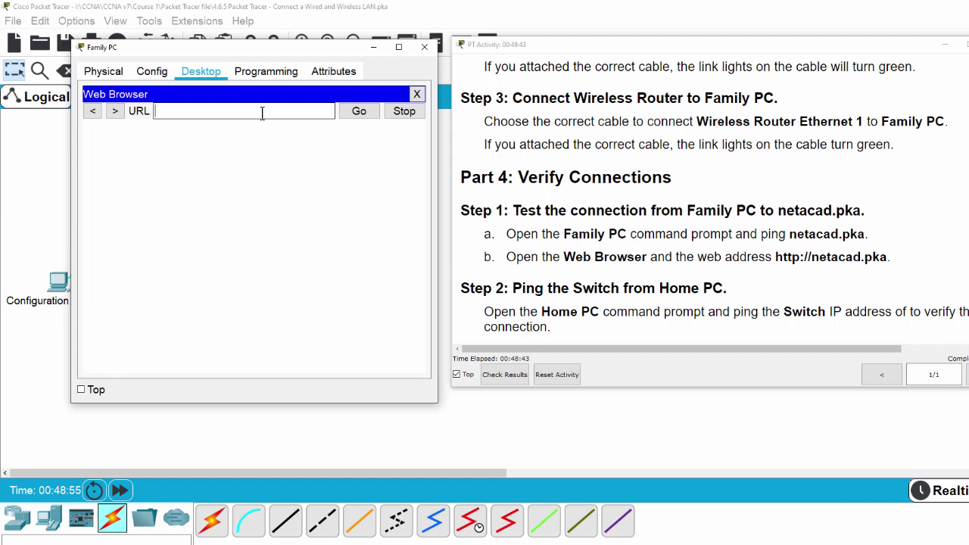
pyautogui.write('netacad.pka')
pyautogui.press('Return')
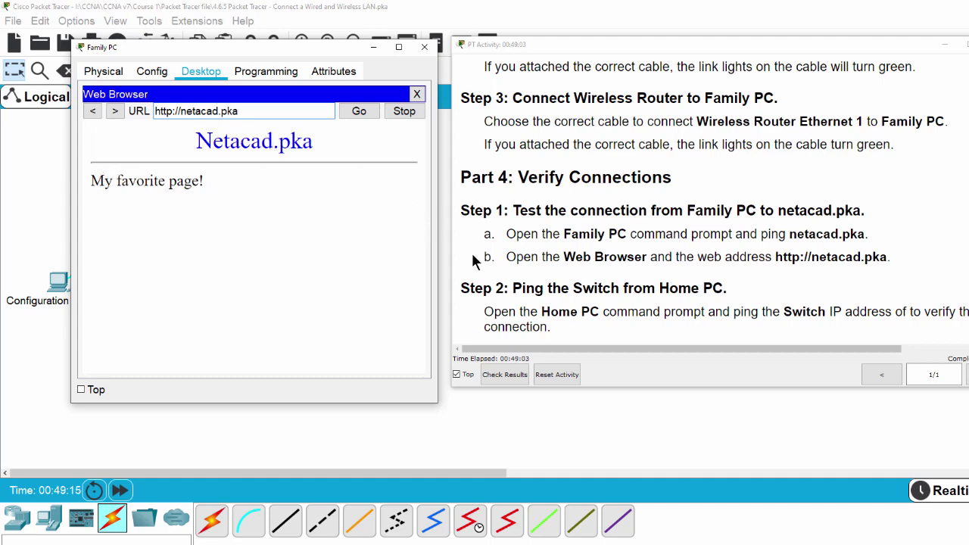
pyautogui.scroll(-3, 515, 252)
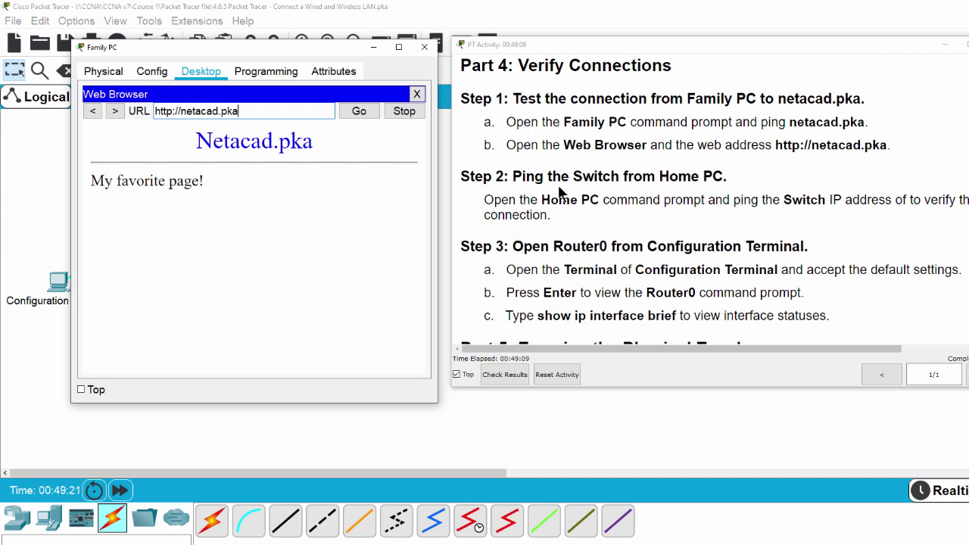
pyautogui.click(423, 49)
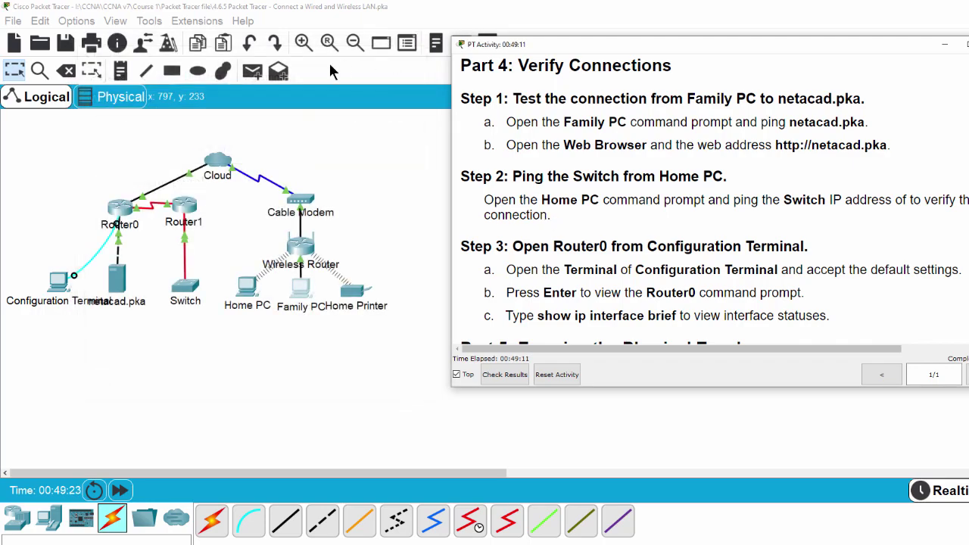
# Step: Open the command prompt on Home PC
pyautogui.click(246, 292)
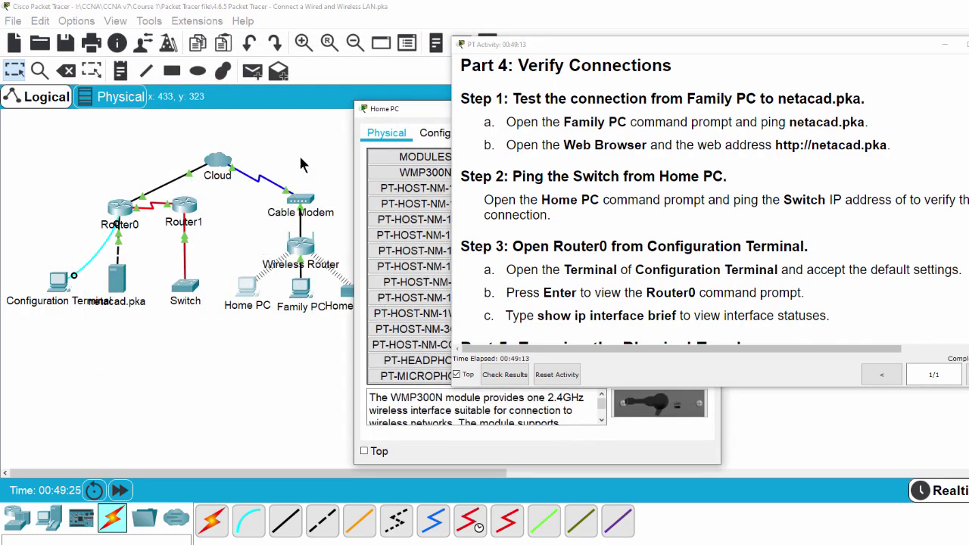
pyautogui.moveTo(435, 114); pyautogui.dragTo(140, 27)
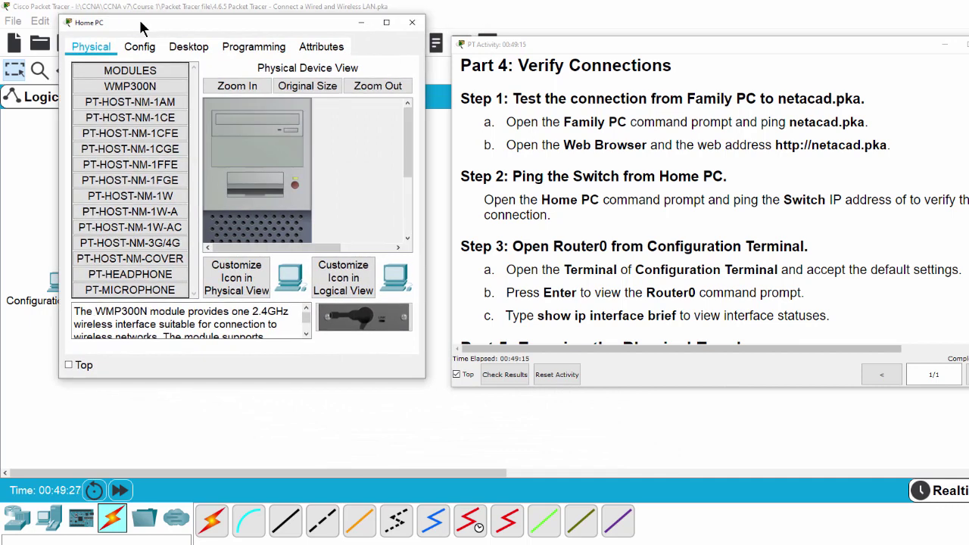
pyautogui.click(188, 47)
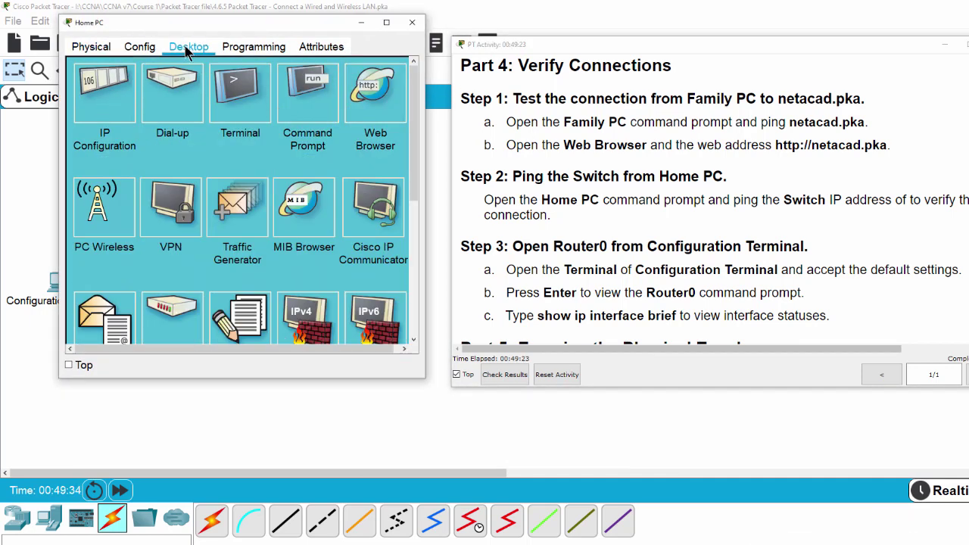
pyautogui.click(306, 115)
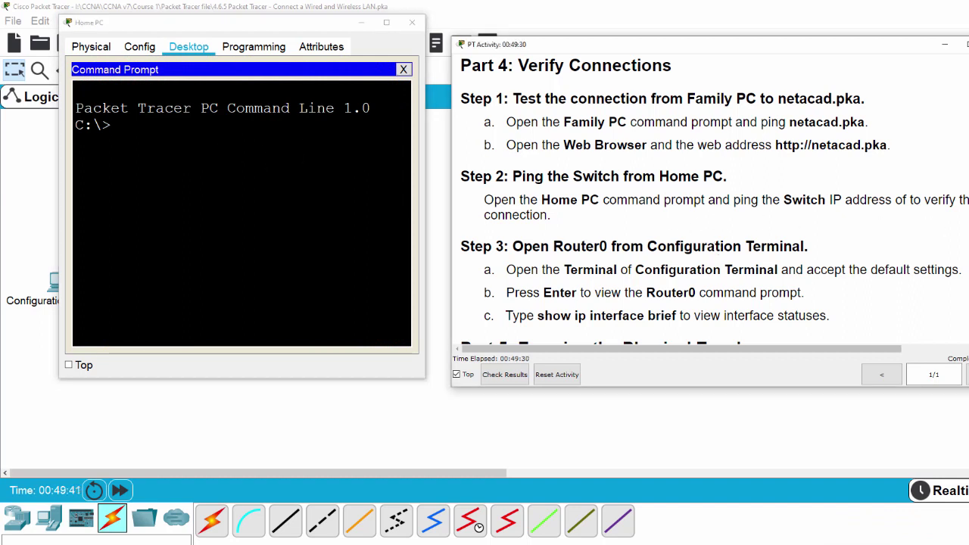
# Step: Look up the Switch's IP address in the addressing table and ping 172.16.0.2 from Home PC
pyautogui.scroll(15, 715, 199)
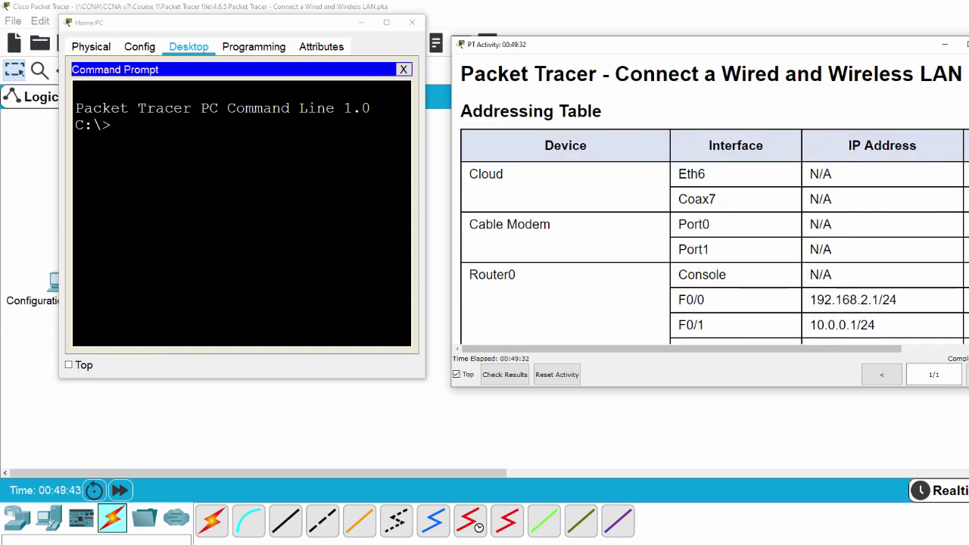
pyautogui.scroll(-3, 742, 218)
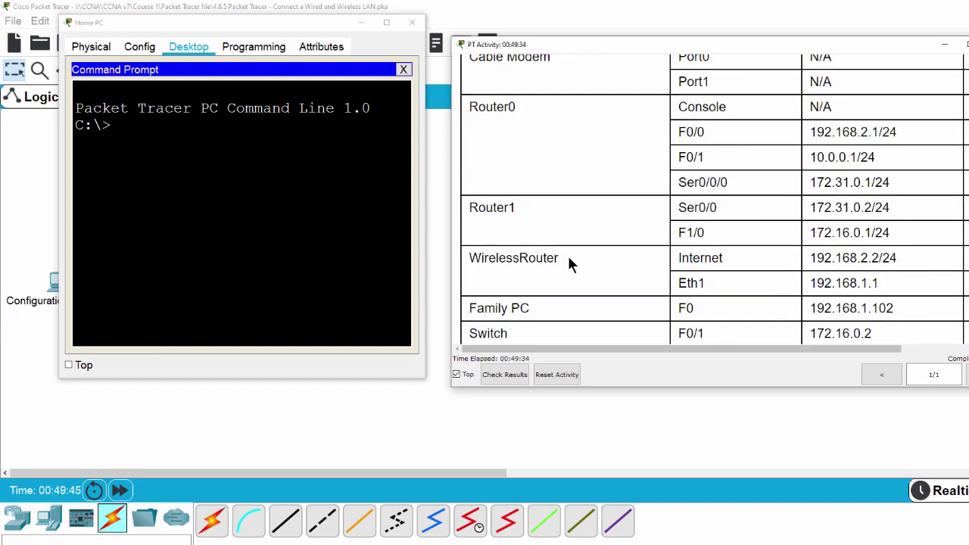
pyautogui.scroll(-2, 542, 307)
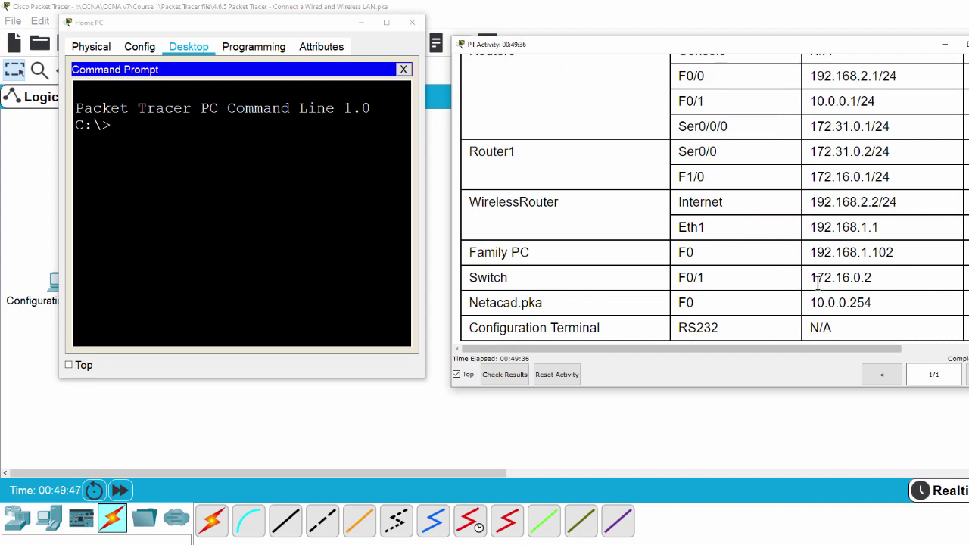
pyautogui.moveTo(814, 282); pyautogui.dragTo(877, 319)
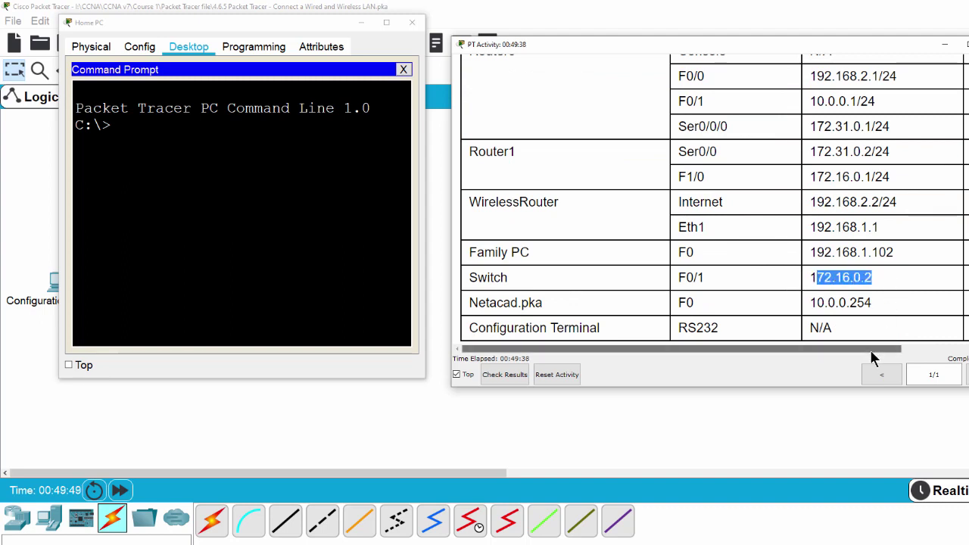
pyautogui.moveTo(872, 353); pyautogui.dragTo(796, 358)
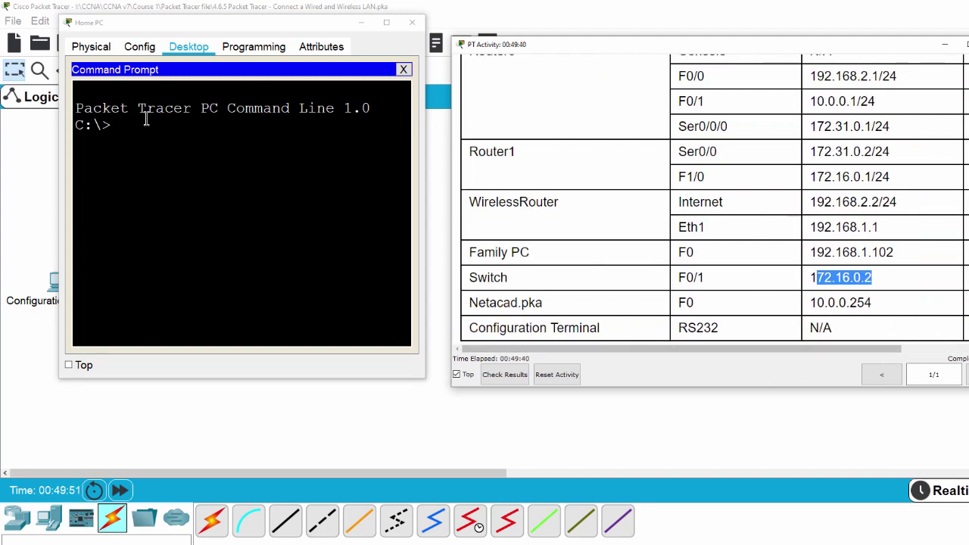
pyautogui.click(130, 142)
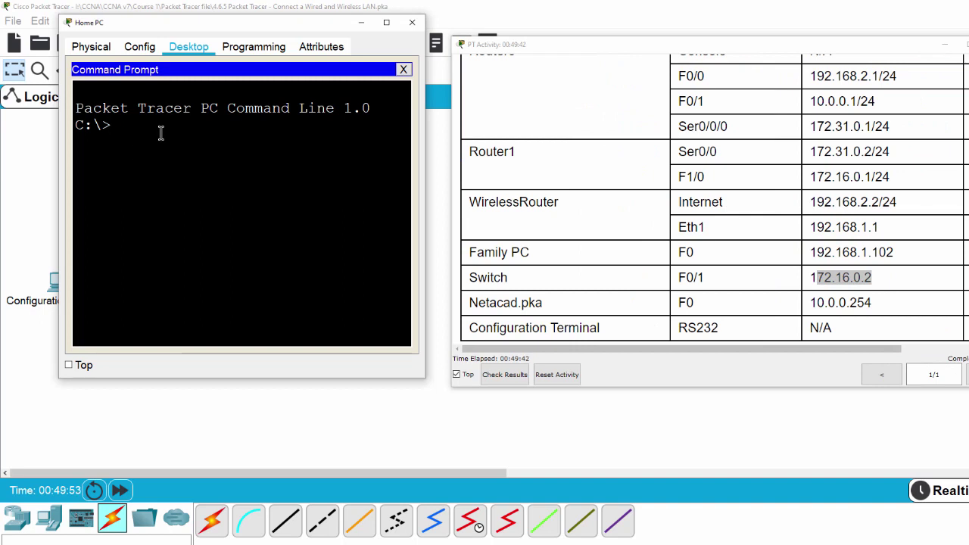
pyautogui.write('ping 172.16.0.2')
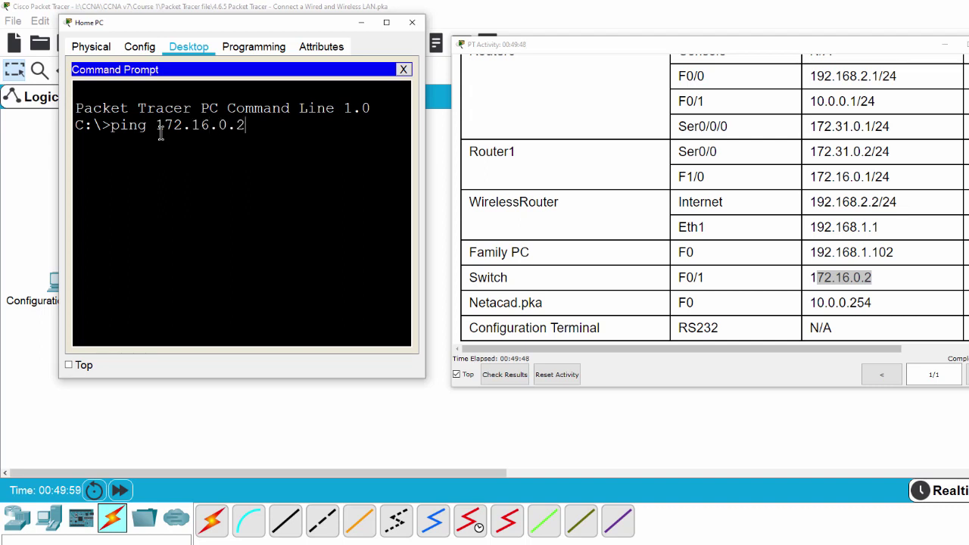
pyautogui.press('Return')
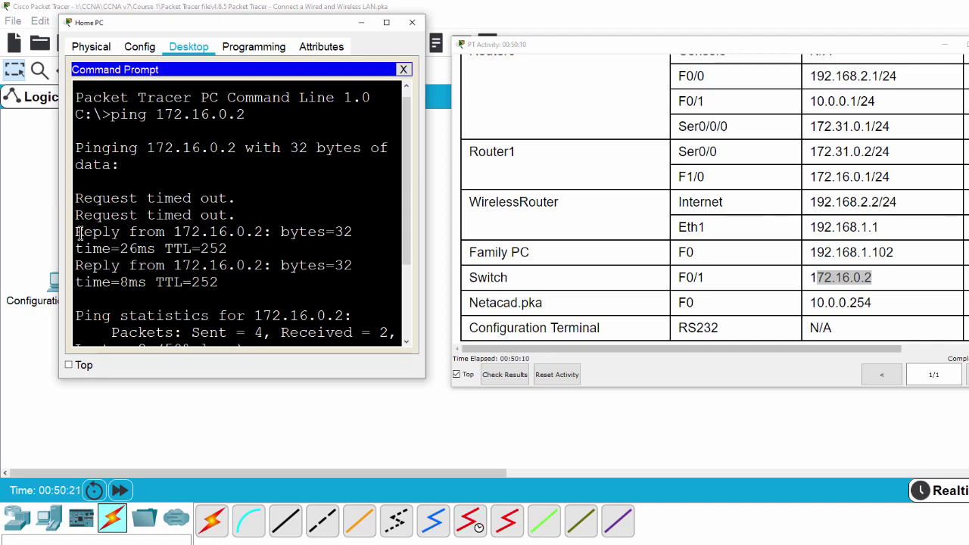
pyautogui.moveTo(76, 232); pyautogui.dragTo(233, 289)
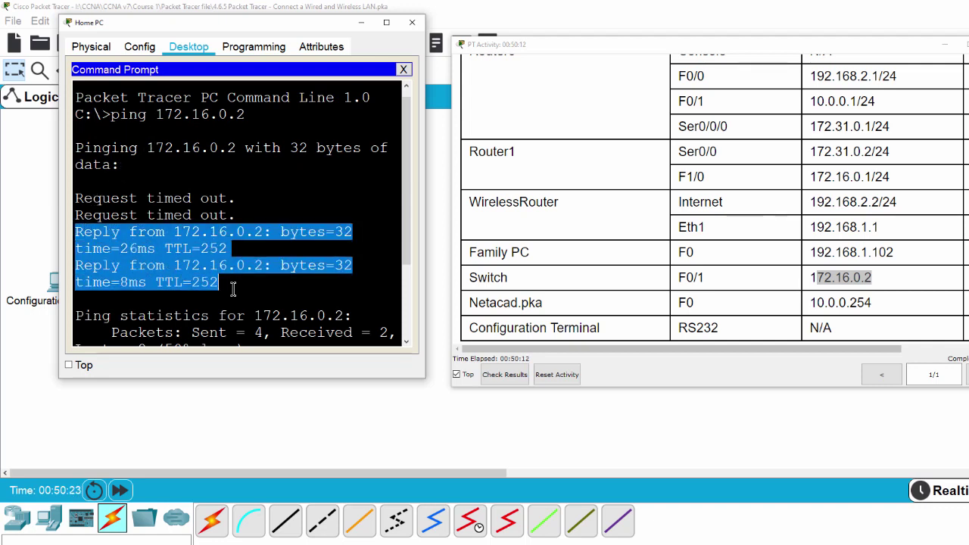
pyautogui.scroll(-2, 240, 299)
# Step: Repeat the ping to 172.16.0.2 from Home PC, check the replies, and close the Home PC window
pyautogui.click(179, 335)
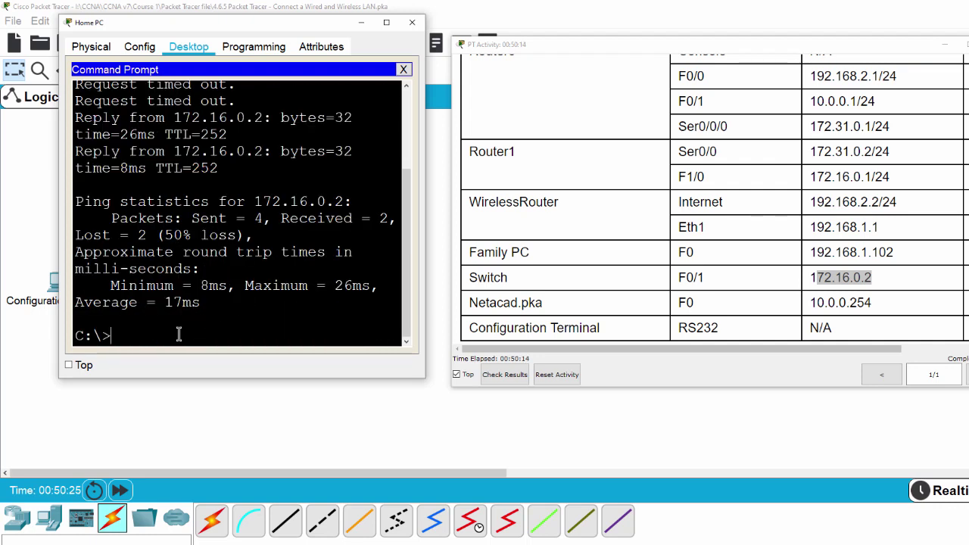
pyautogui.press('Up')
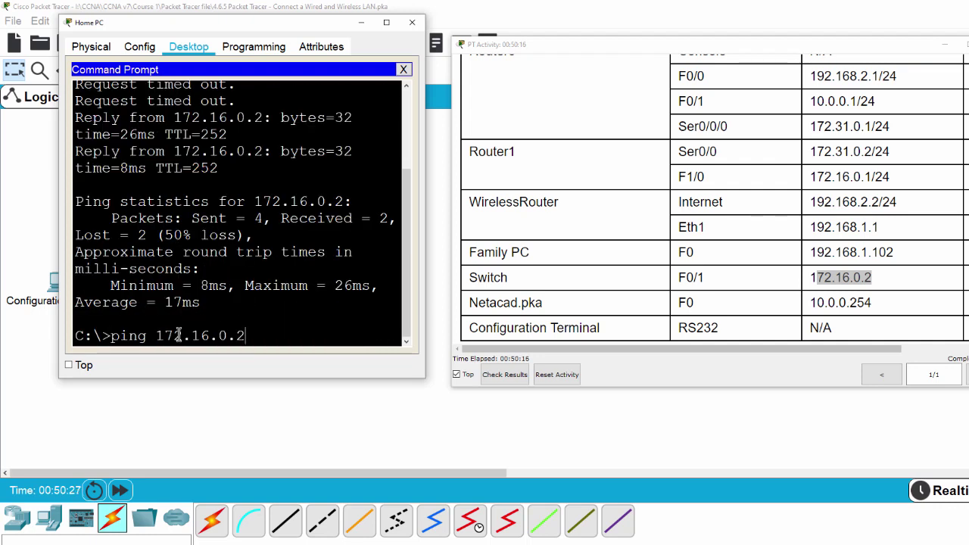
pyautogui.press('Return')
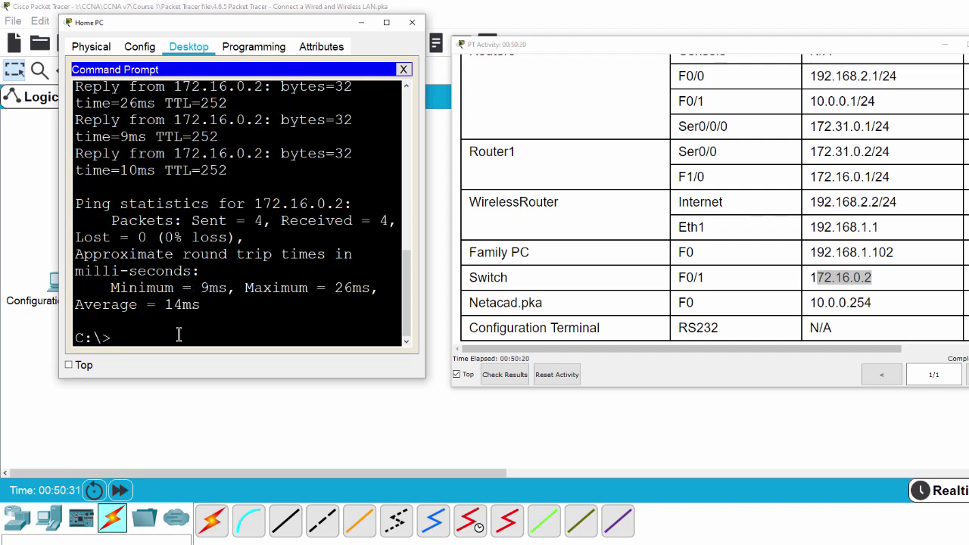
pyautogui.scroll(1, 303, 250)
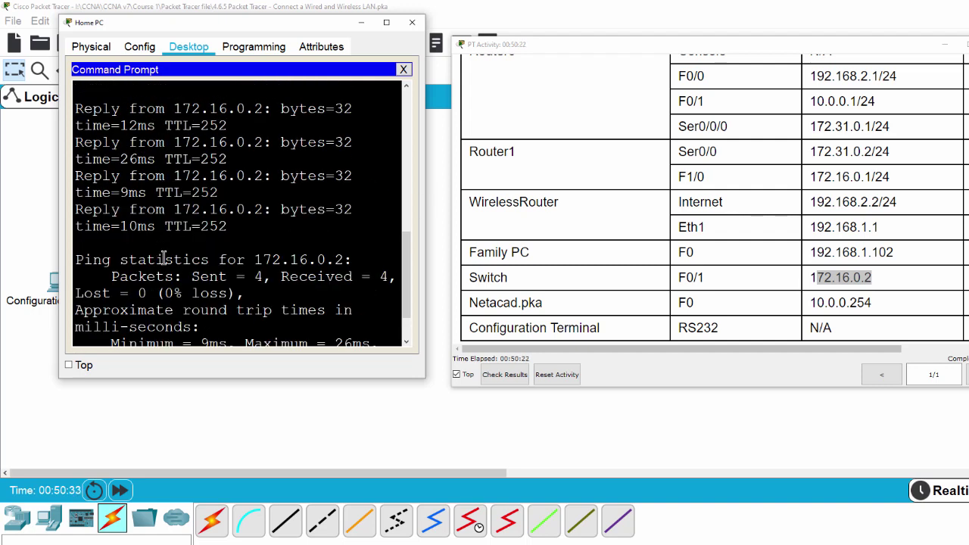
pyautogui.scroll(-1, 163, 257)
pyautogui.scroll(1, 165, 233)
pyautogui.moveTo(76, 110); pyautogui.dragTo(261, 229)
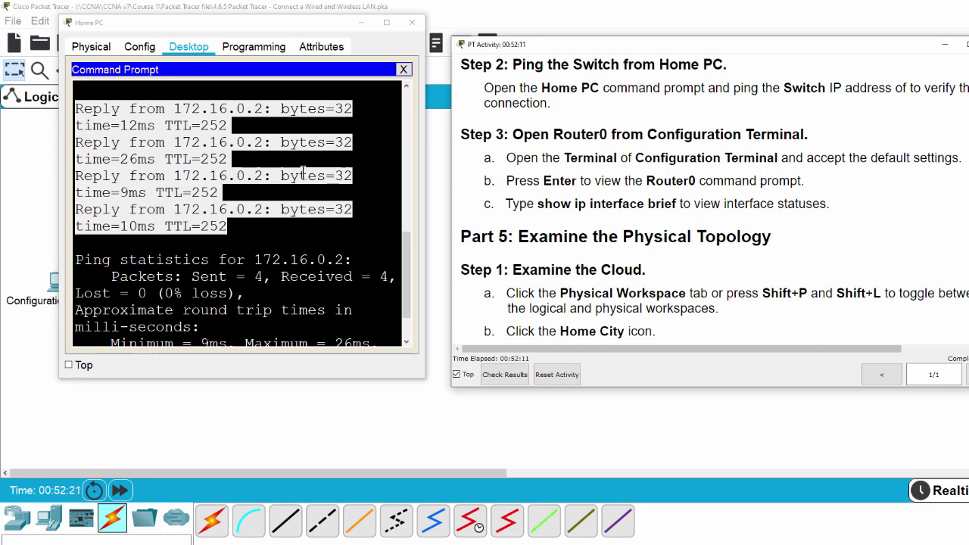
pyautogui.click(411, 23)
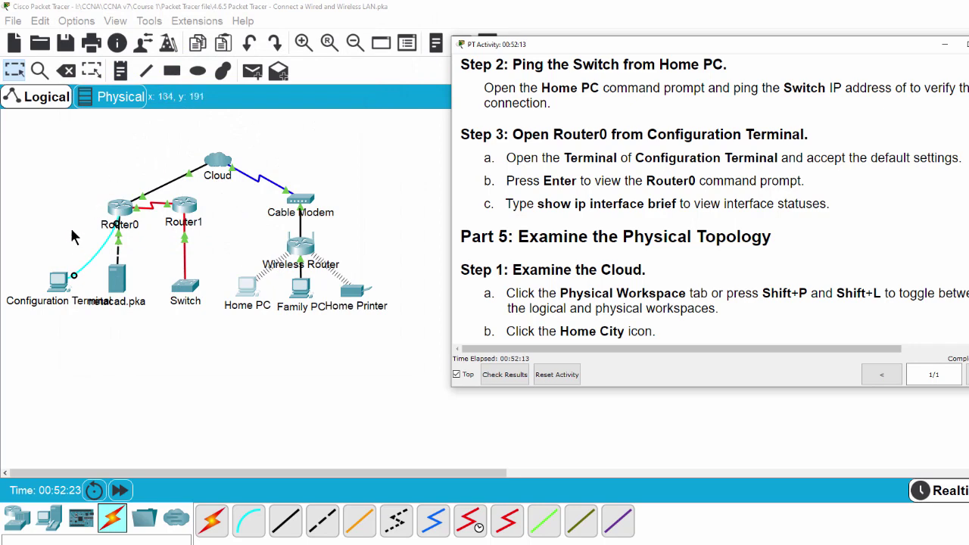
# Step: Open the Terminal on Configuration Terminal with the default port settings and bring up the Router0 command prompt
pyautogui.click(55, 282)
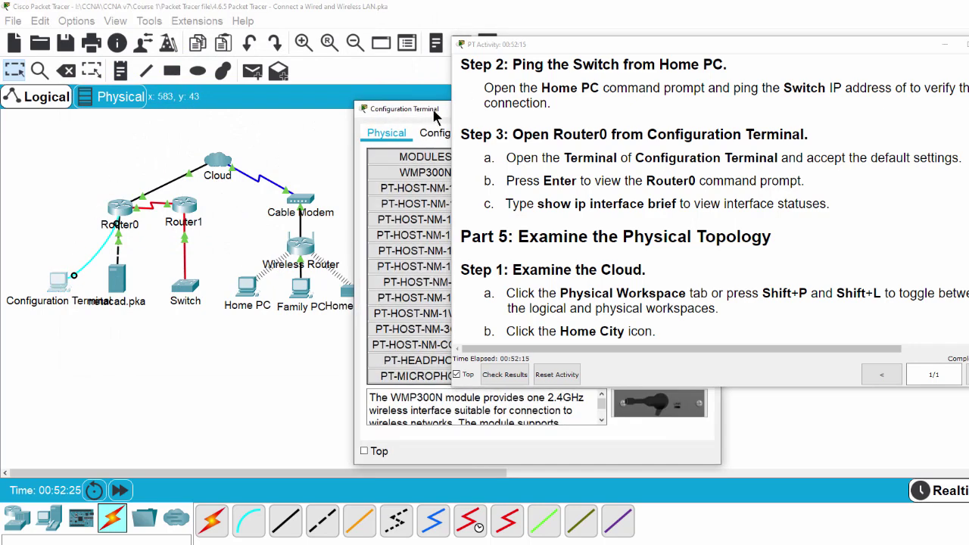
pyautogui.moveTo(430, 109); pyautogui.dragTo(172, 39)
pyautogui.click(225, 61)
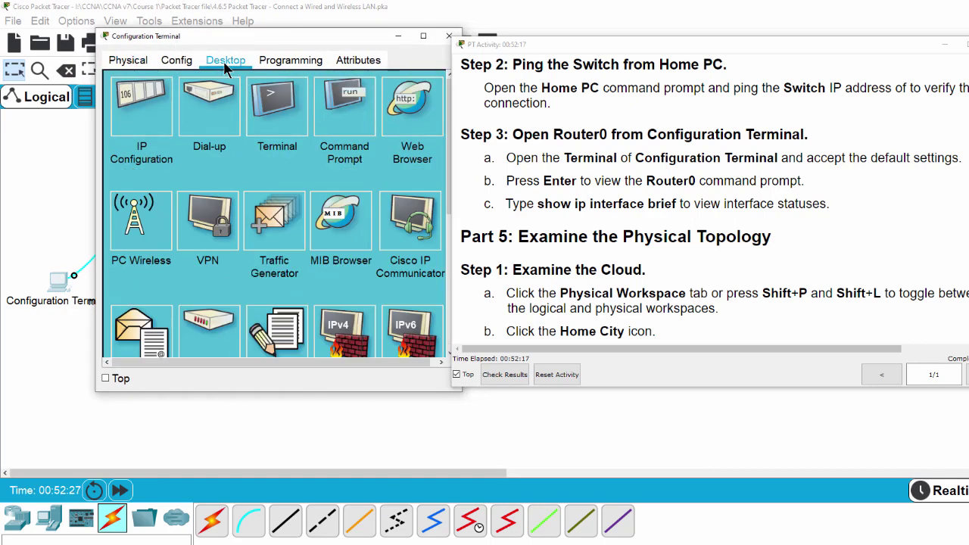
pyautogui.click(285, 116)
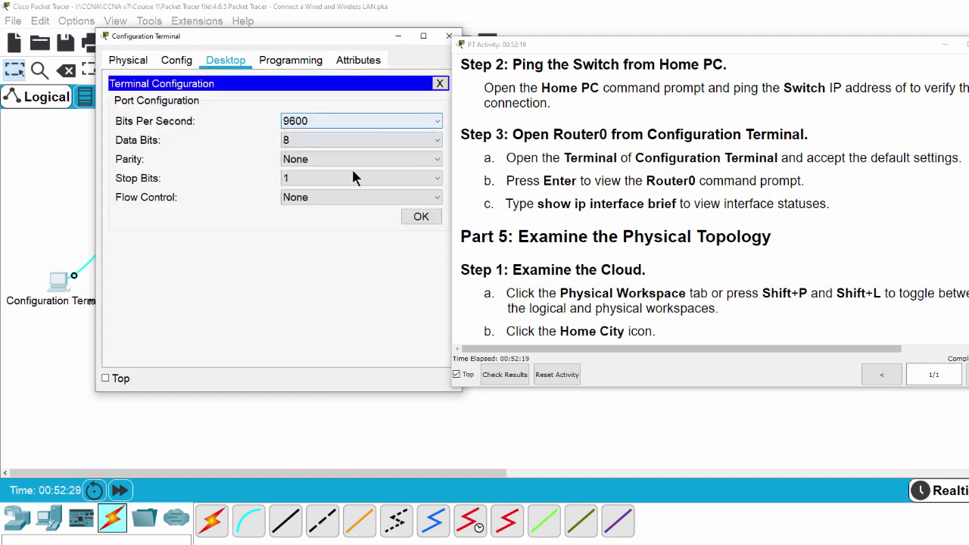
pyautogui.click(419, 220)
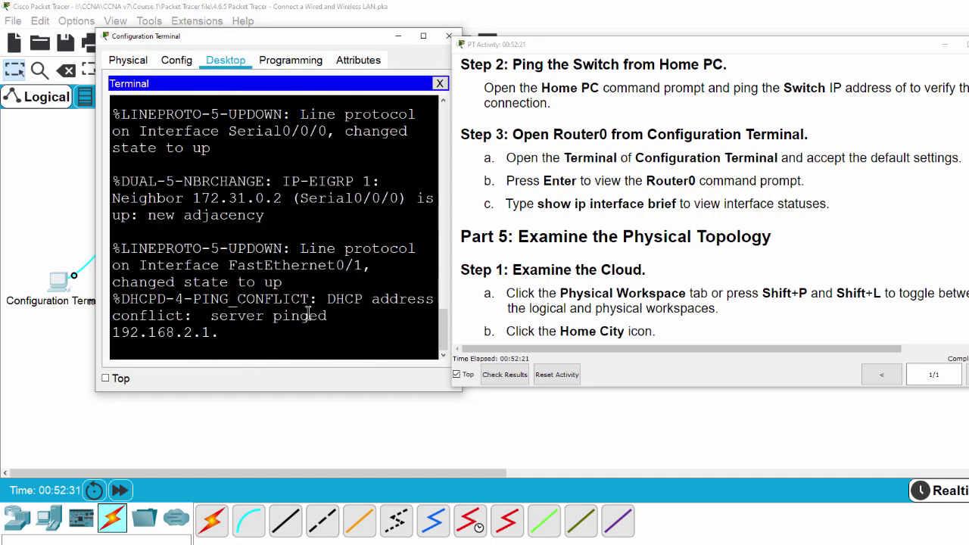
pyautogui.press('Return')
pyautogui.press('Return')
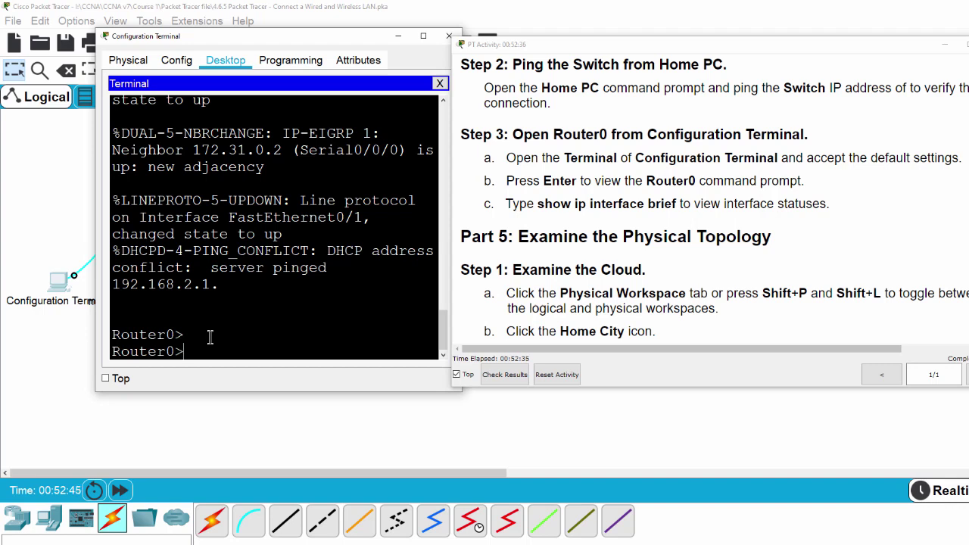
# Step: Enter privileged EXEC mode on Router0 and run show ip int brief
pyautogui.write('en')
pyautogui.press('Return')
pyautogui.write('show ')
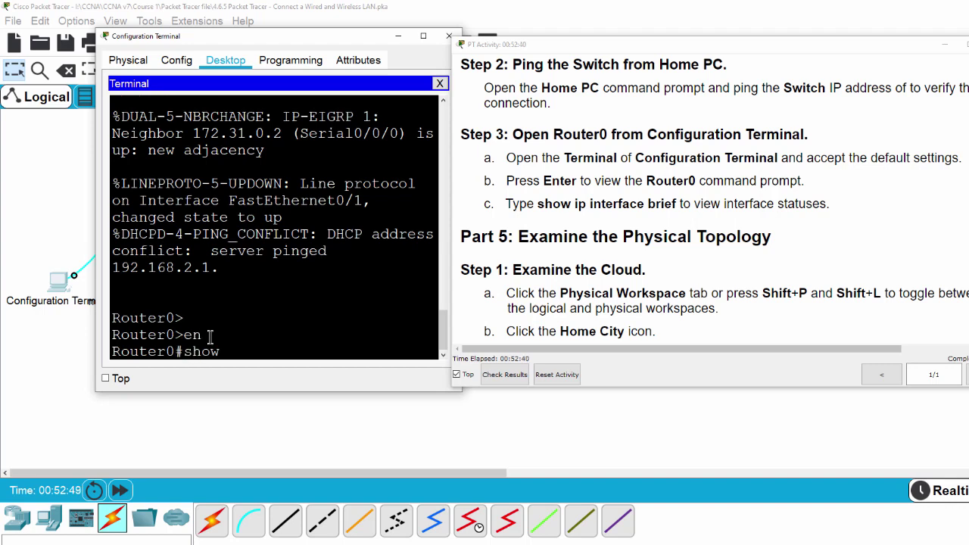
pyautogui.write('ip int brief')
pyautogui.press('Return')
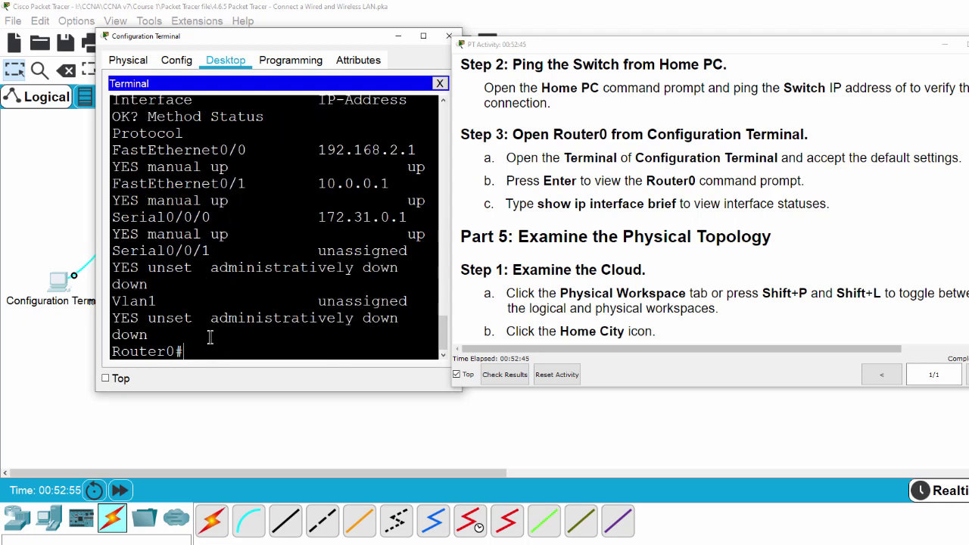
# Step: Review the Router0 interface addresses and statuses in the terminal output, and close the Configuration Terminal window
pyautogui.scroll(3, 252, 230)
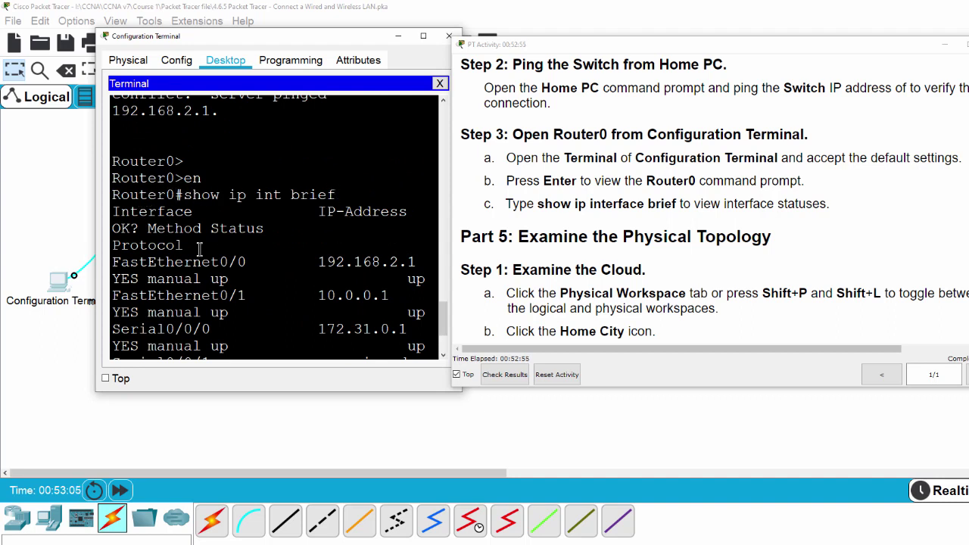
pyautogui.scroll(-3, 200, 250)
pyautogui.scroll(3, 203, 250)
pyautogui.scroll(-3, 203, 250)
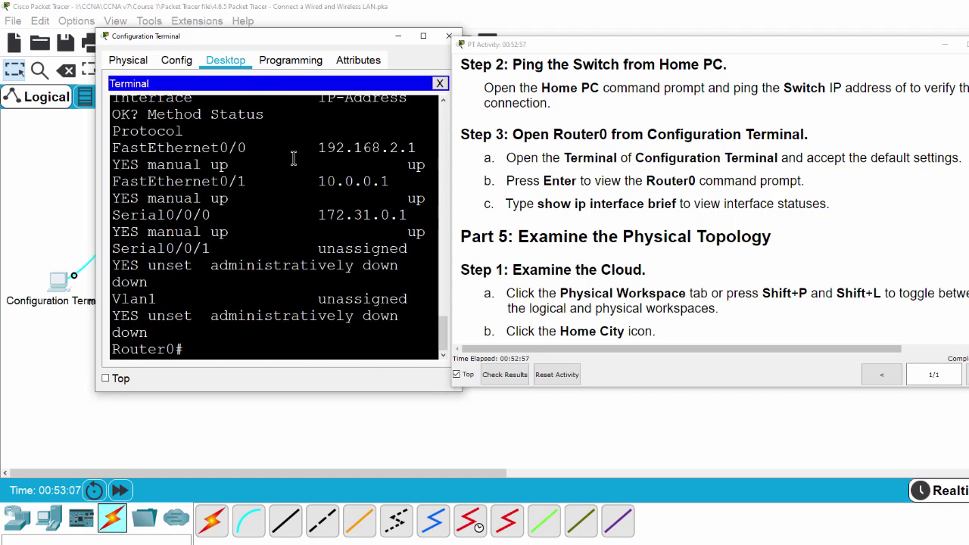
pyautogui.click(450, 36)
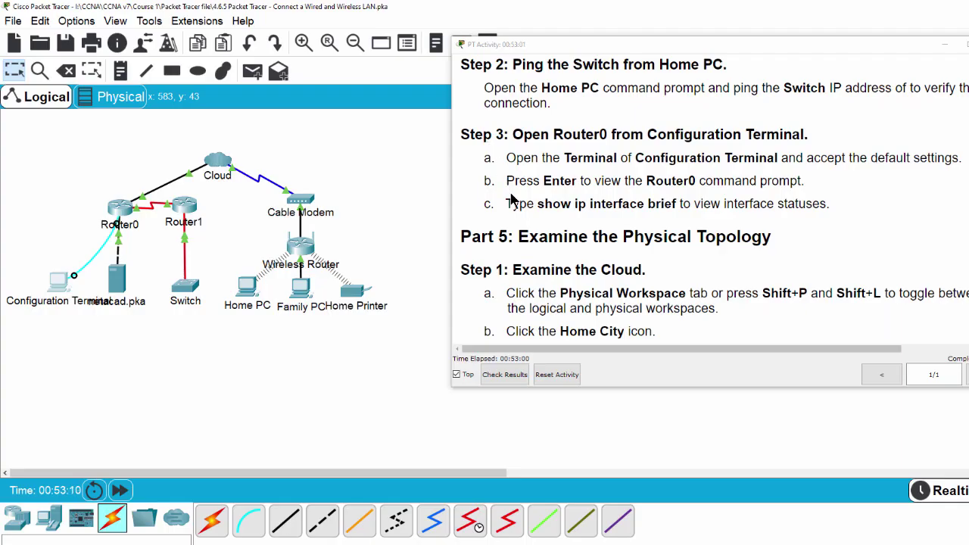
# Step: Read the Part 5 instructions, switch to the physical workspace, and open the Cloud location in Home City
pyautogui.scroll(-2, 520, 213)
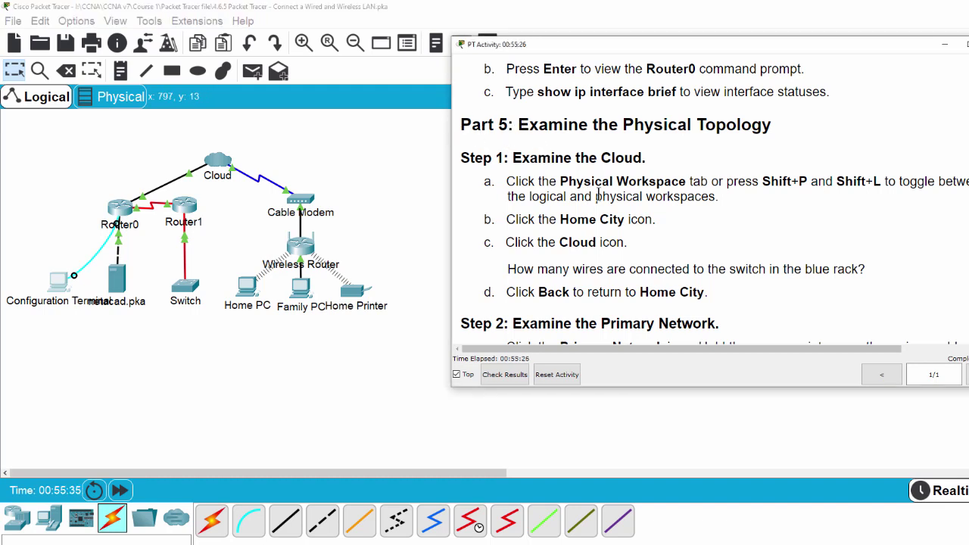
pyautogui.scroll(-1, 753, 204)
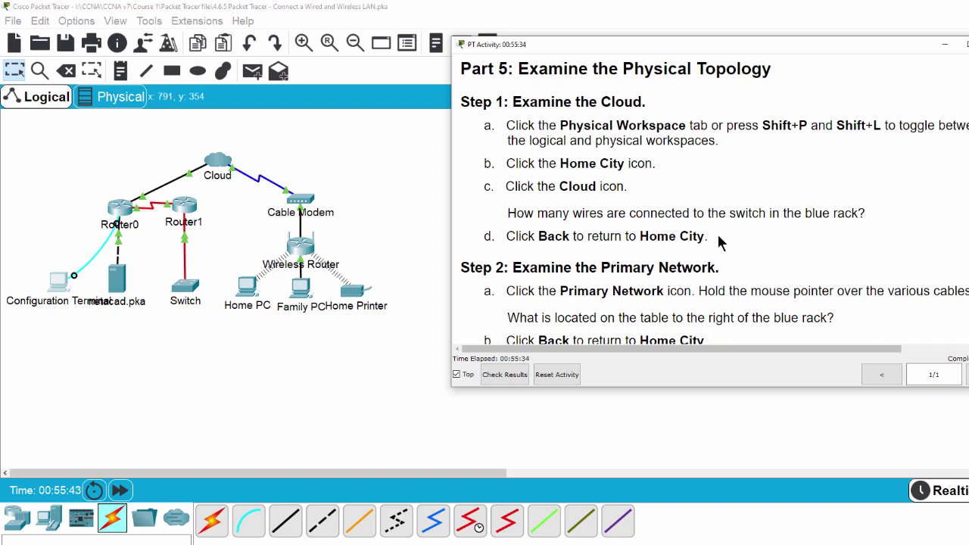
pyautogui.click(123, 99)
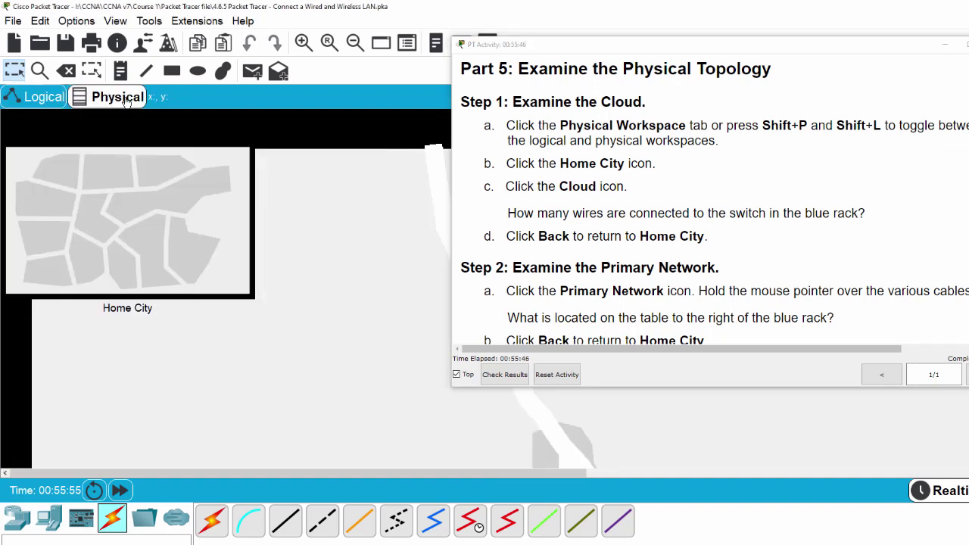
pyautogui.click(30, 102)
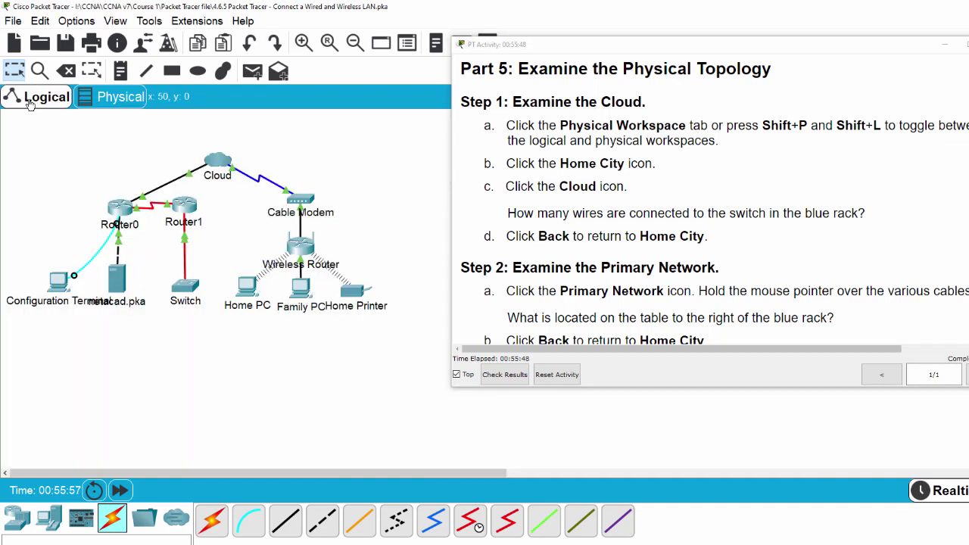
pyautogui.click(115, 96)
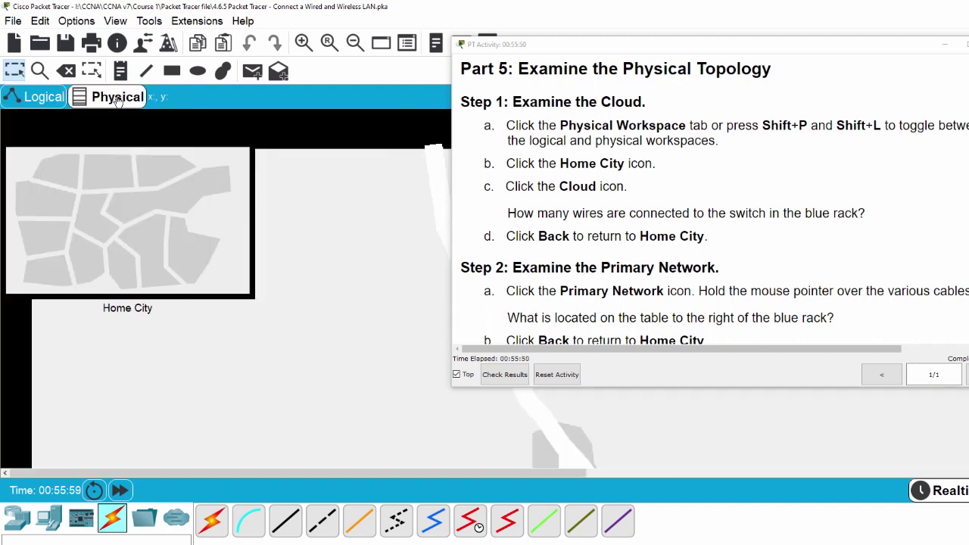
pyautogui.click(155, 252)
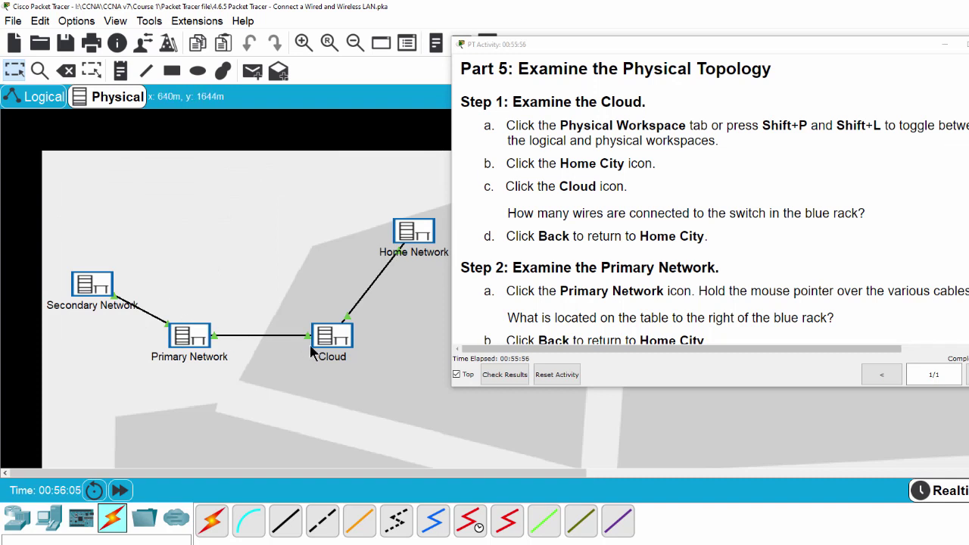
pyautogui.click(333, 340)
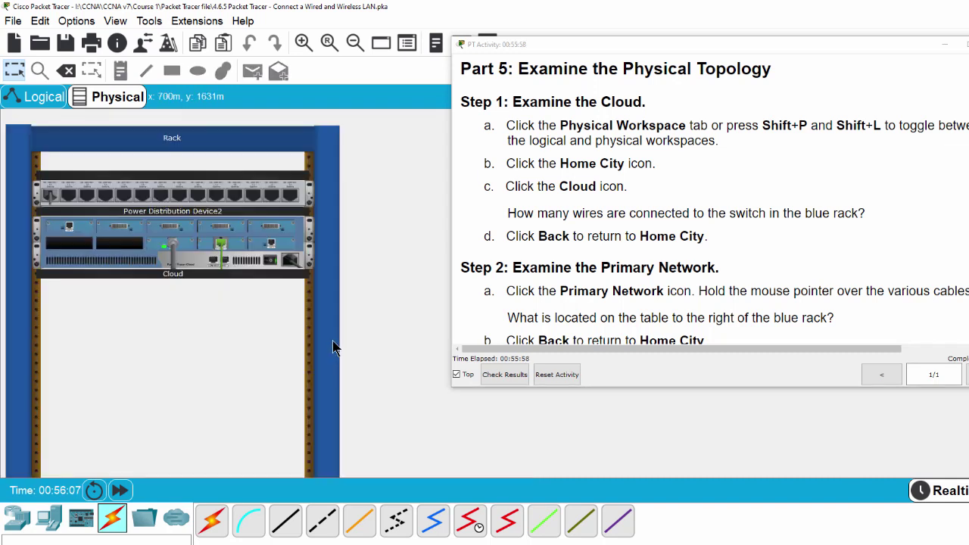
# Step: Minimize the activity instructions, examine the wires connected to the Cloud device in the blue rack, and return to Home City
pyautogui.click(945, 45)
pyautogui.scroll(1, 250, 234)
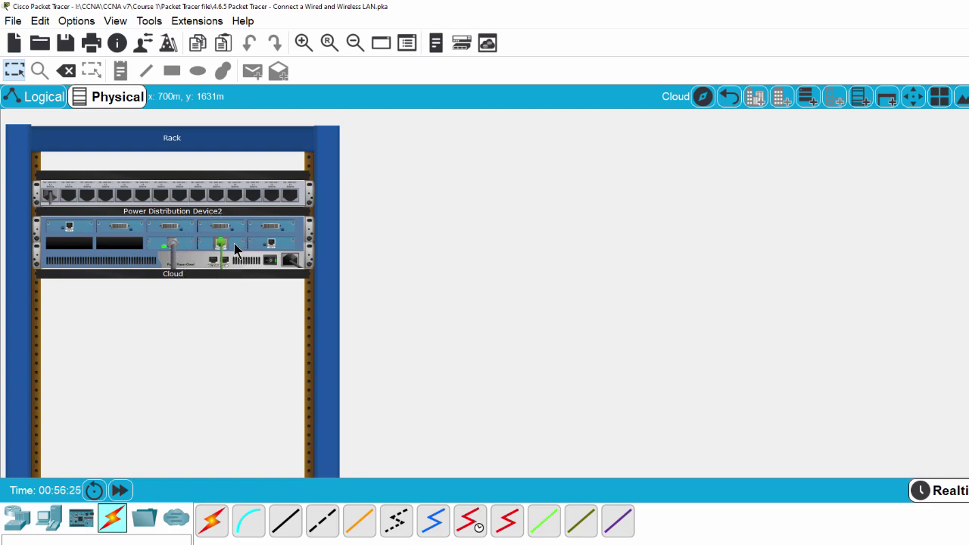
pyautogui.moveTo(223, 250)
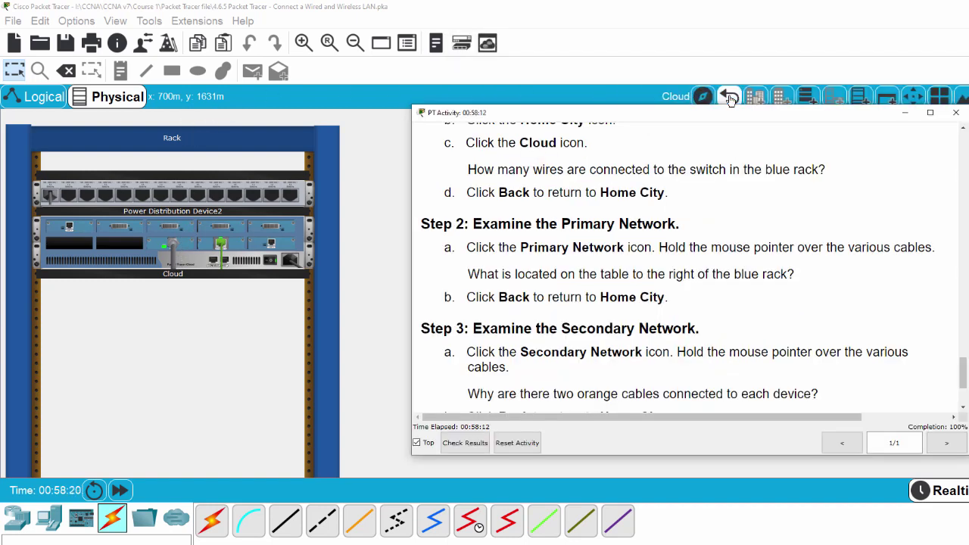
pyautogui.click(728, 98)
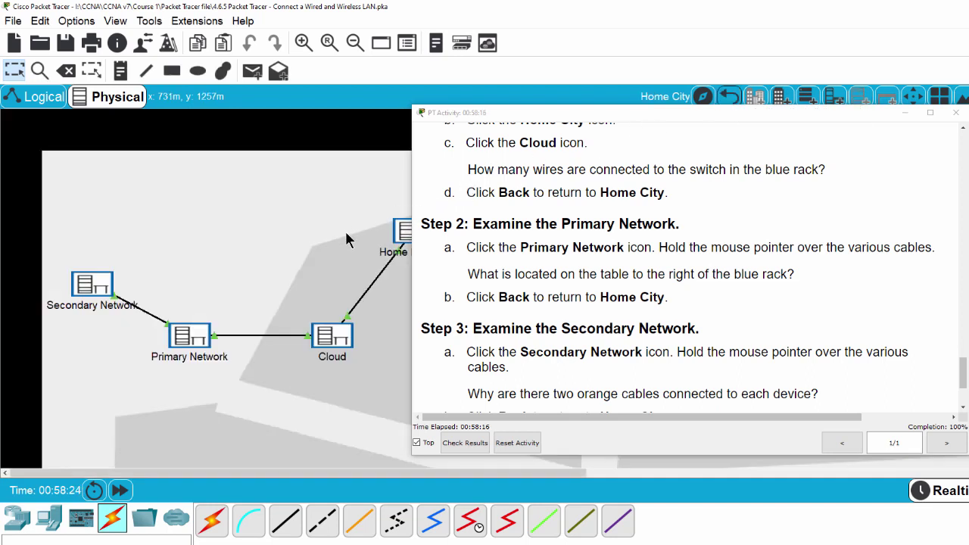
# Step: Open the Primary Network location, inspect the cables on netacad.pka and Router0 in the rack, and return to Home City
pyautogui.moveTo(582, 115); pyautogui.dragTo(682, 116)
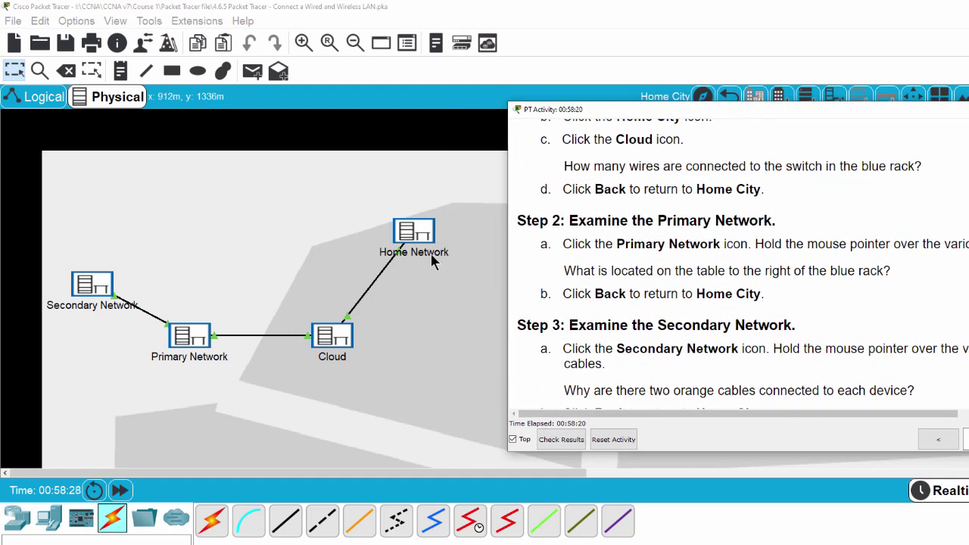
pyautogui.click(194, 345)
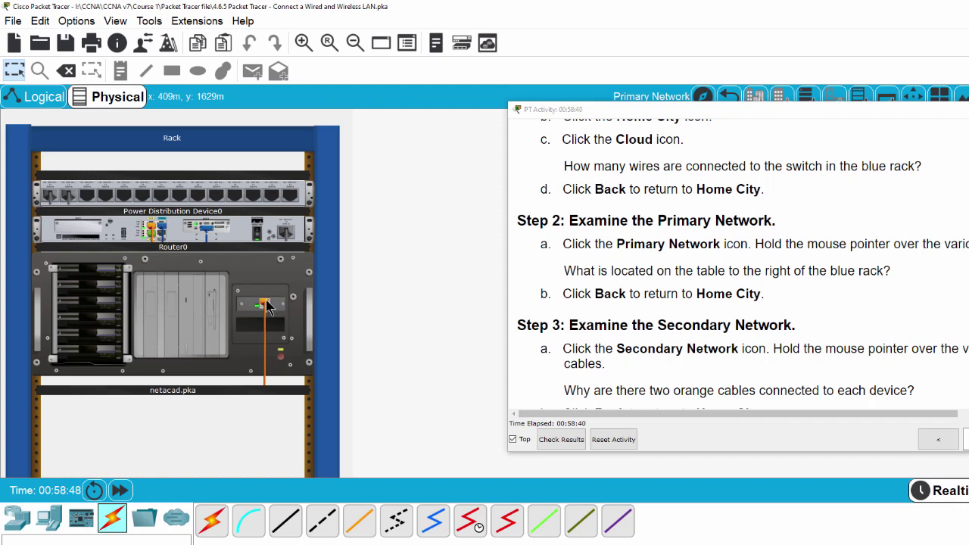
pyautogui.moveTo(267, 306)
pyautogui.moveTo(208, 233)
pyautogui.moveTo(154, 231)
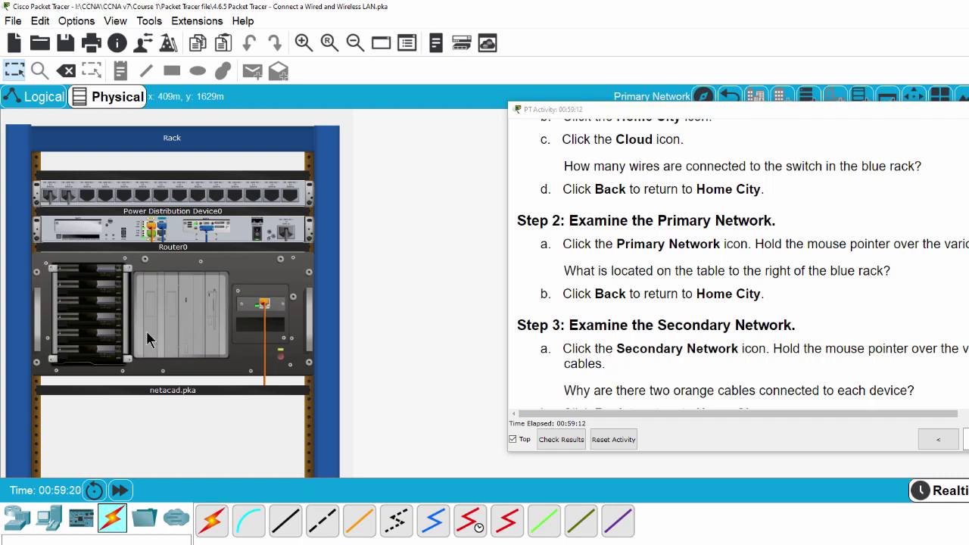
pyautogui.click(729, 96)
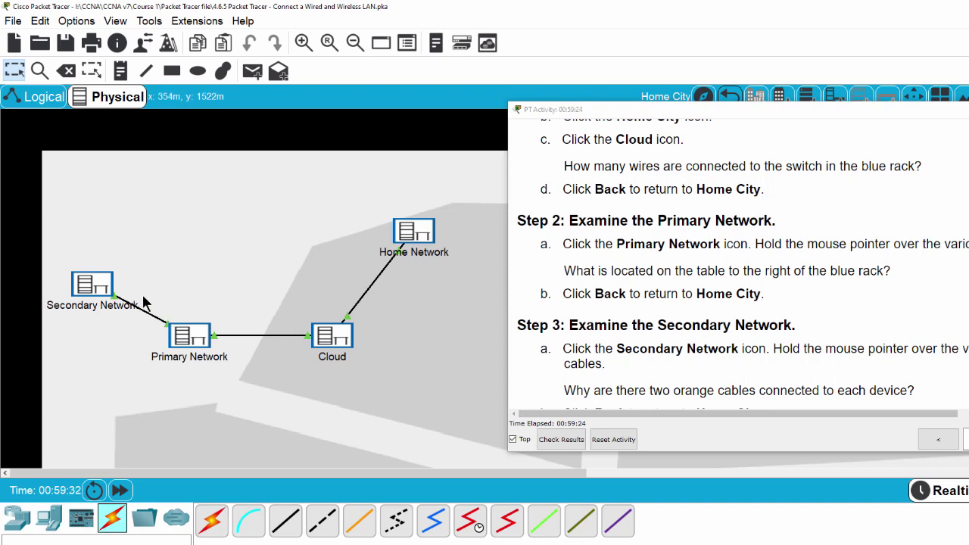
# Step: Open the Secondary Network location, inspect the Router1 and Switch connections in the rack, and return to Home City
pyautogui.click(91, 286)
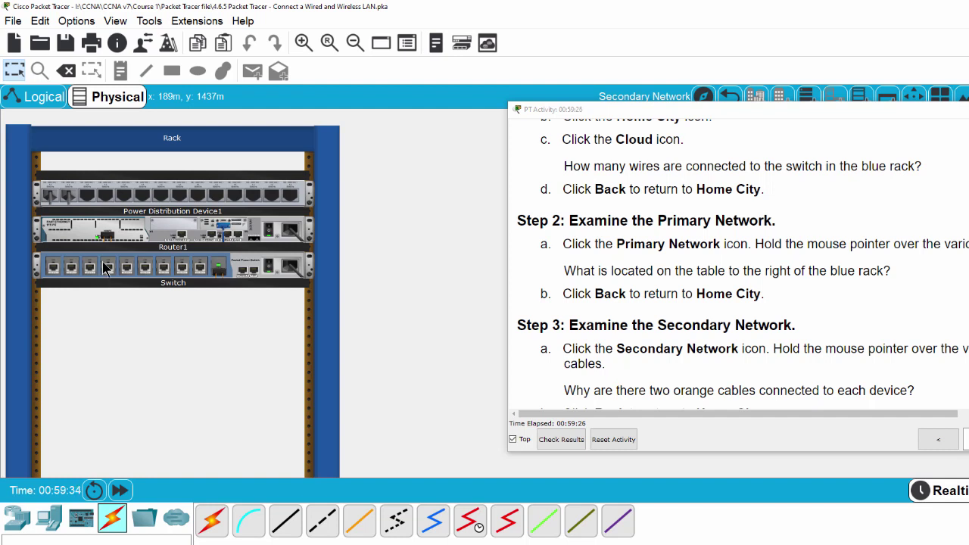
pyautogui.moveTo(147, 227)
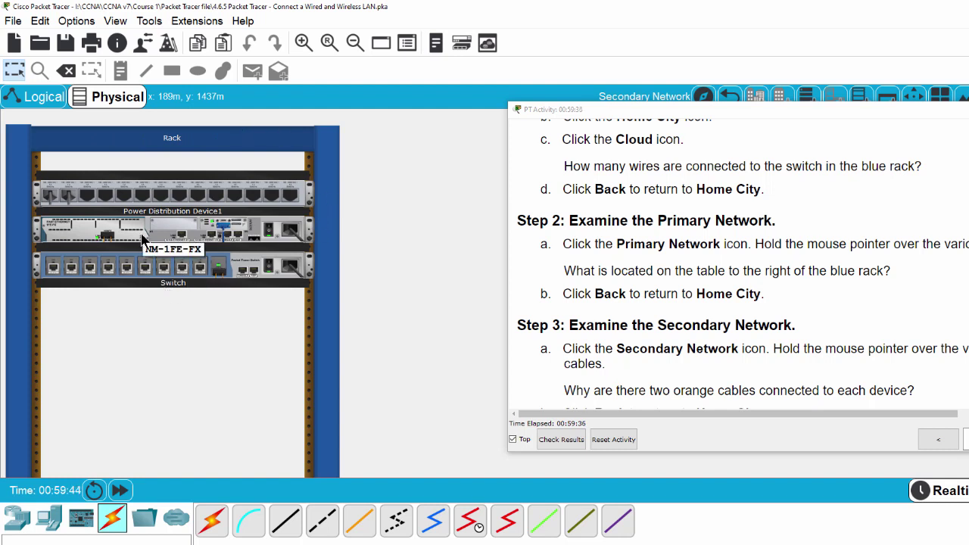
pyautogui.moveTo(224, 230)
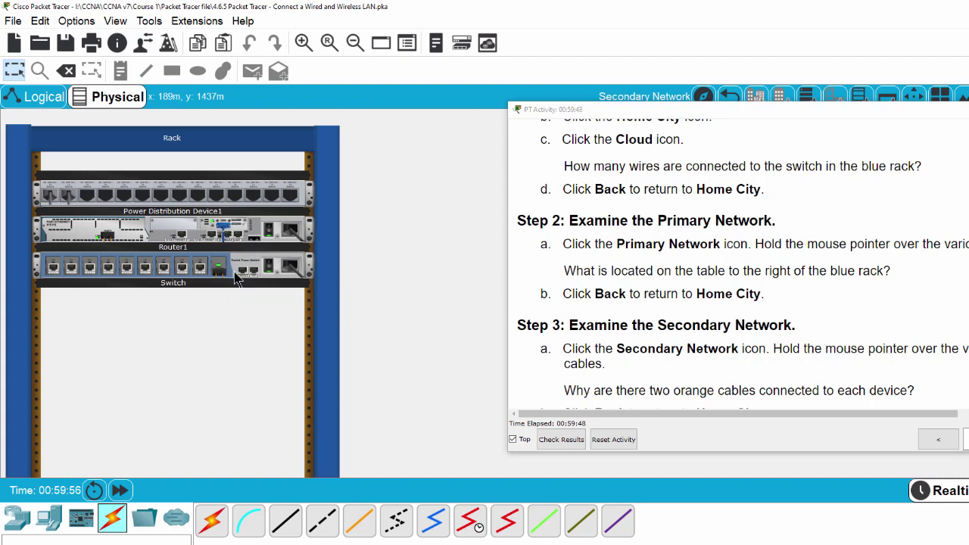
pyautogui.scroll(-3, 647, 328)
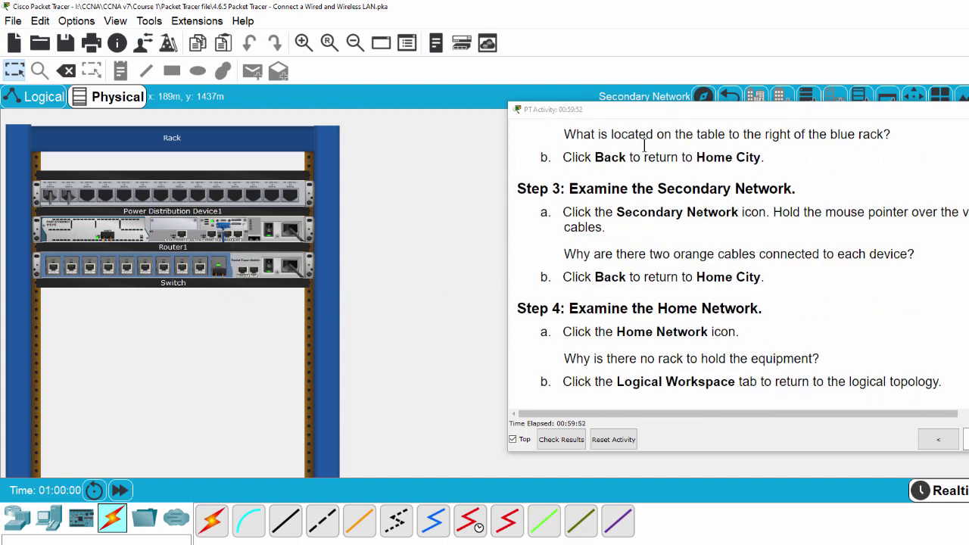
pyautogui.click(729, 97)
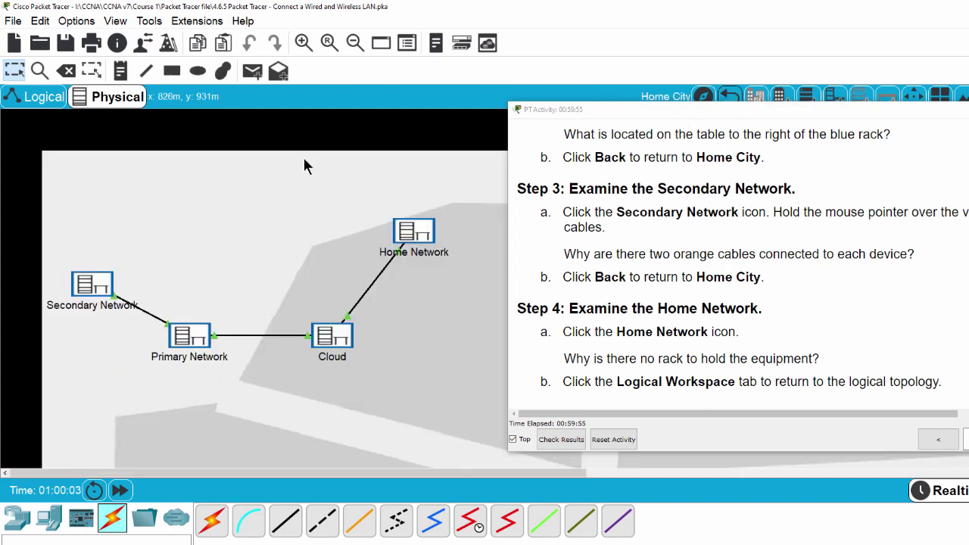
# Step: Open the Home Network location and examine how Family PC, Home PC, Cable Modem and Home Printer are placed and cabled
pyautogui.click(414, 231)
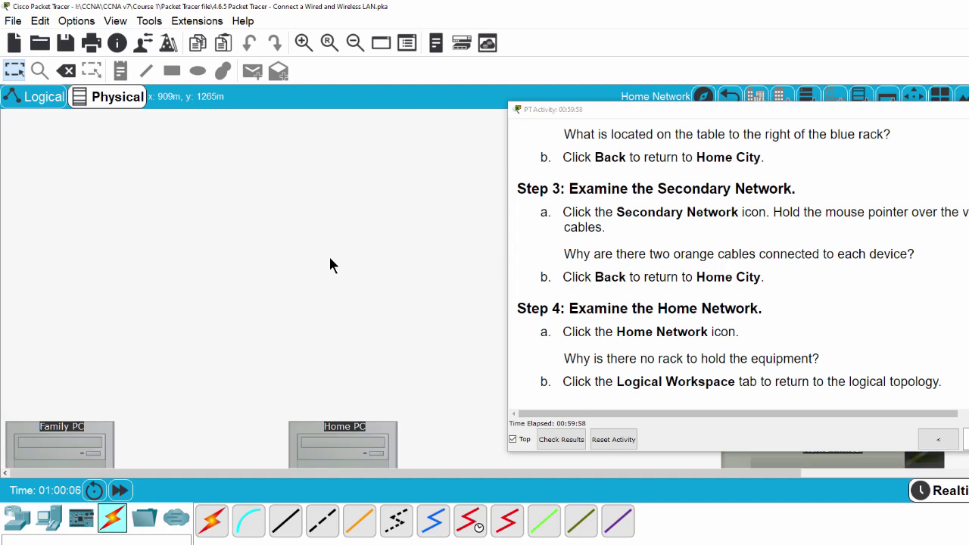
pyautogui.click(330, 258)
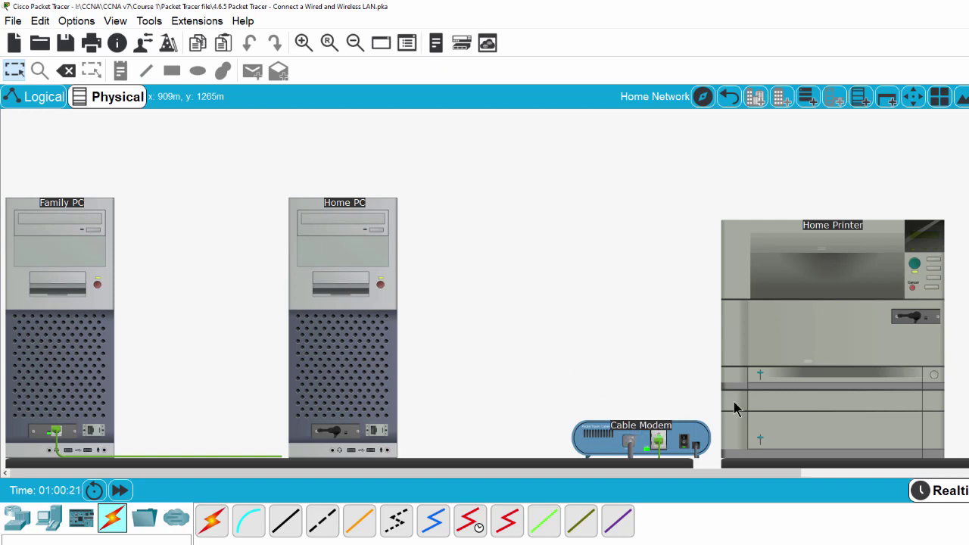
pyautogui.scroll(-3, 845, 280)
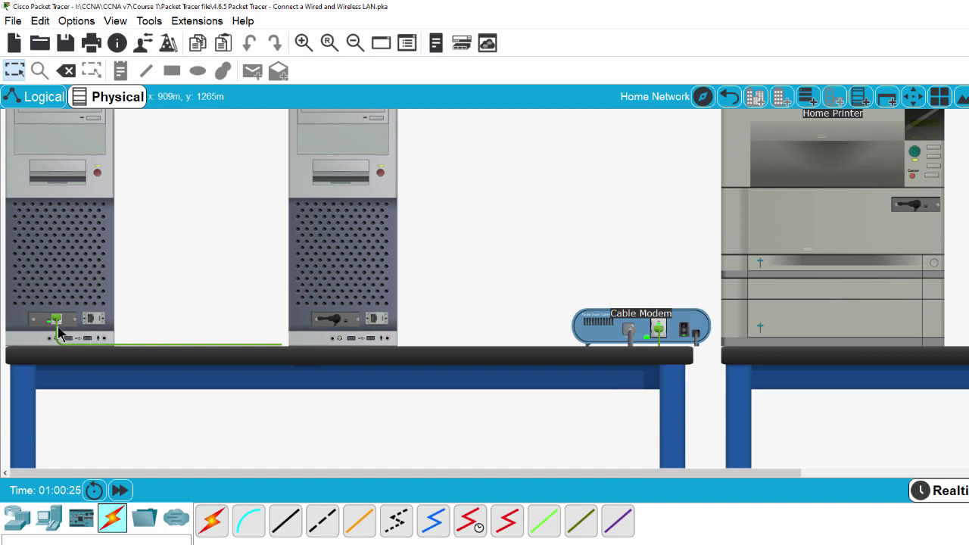
pyautogui.moveTo(57, 324)
pyautogui.scroll(2, 346, 328)
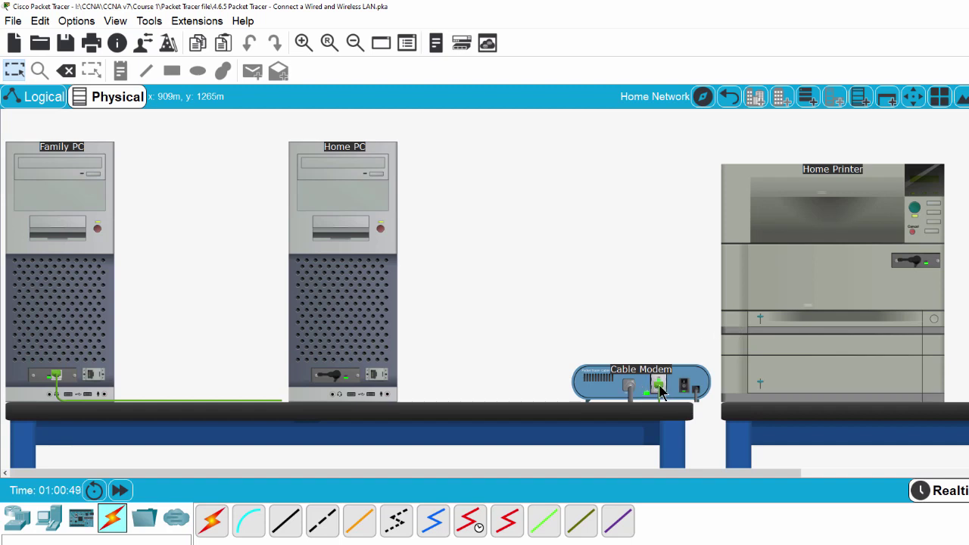
pyautogui.scroll(-6, 663, 387)
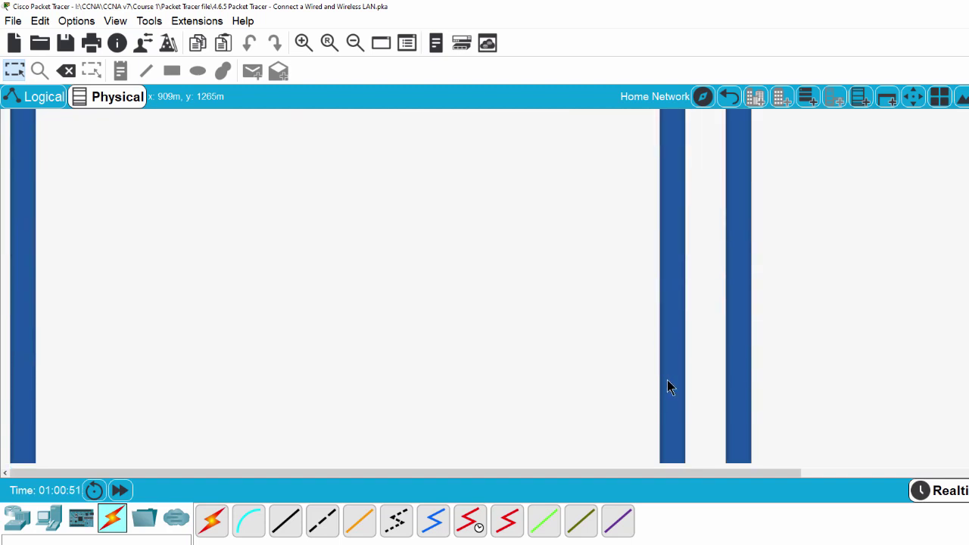
pyautogui.scroll(6, 667, 380)
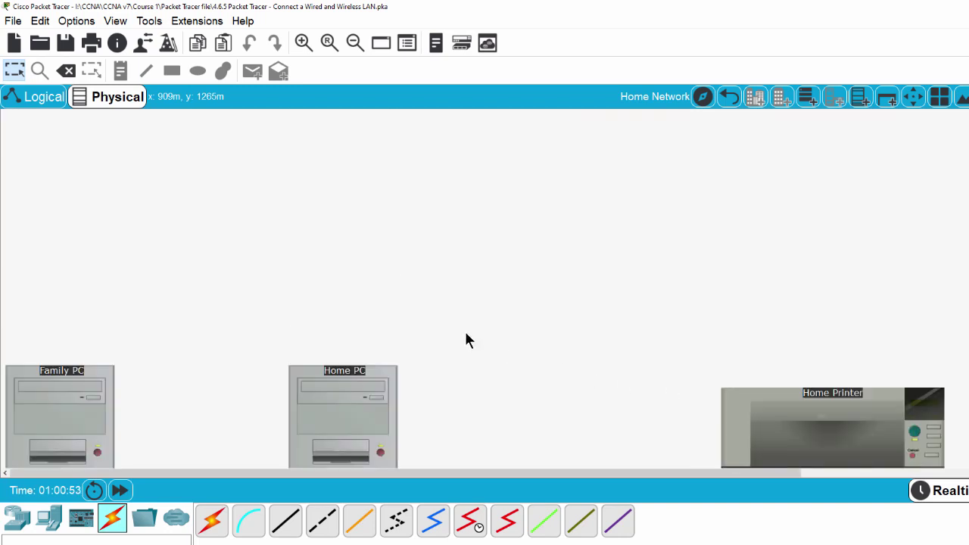
pyautogui.scroll(-3, 466, 340)
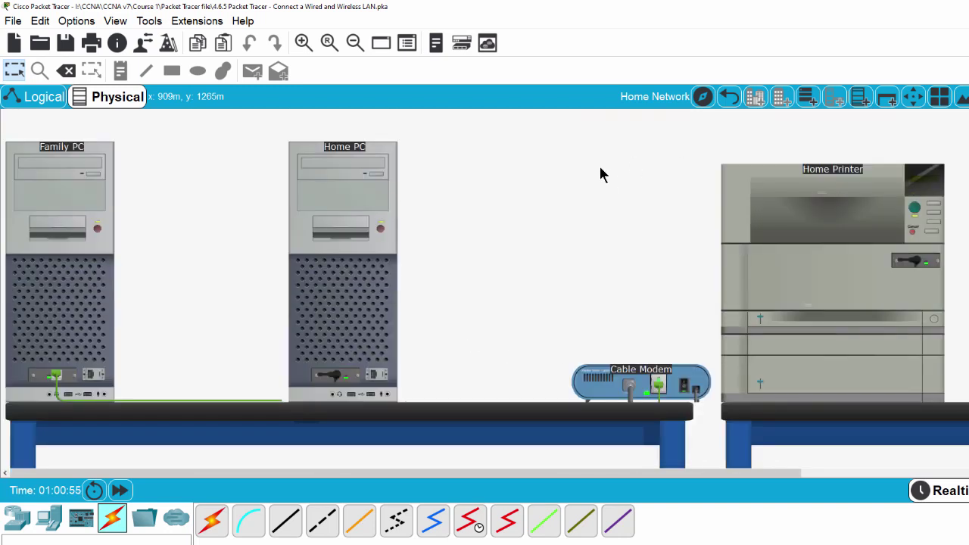